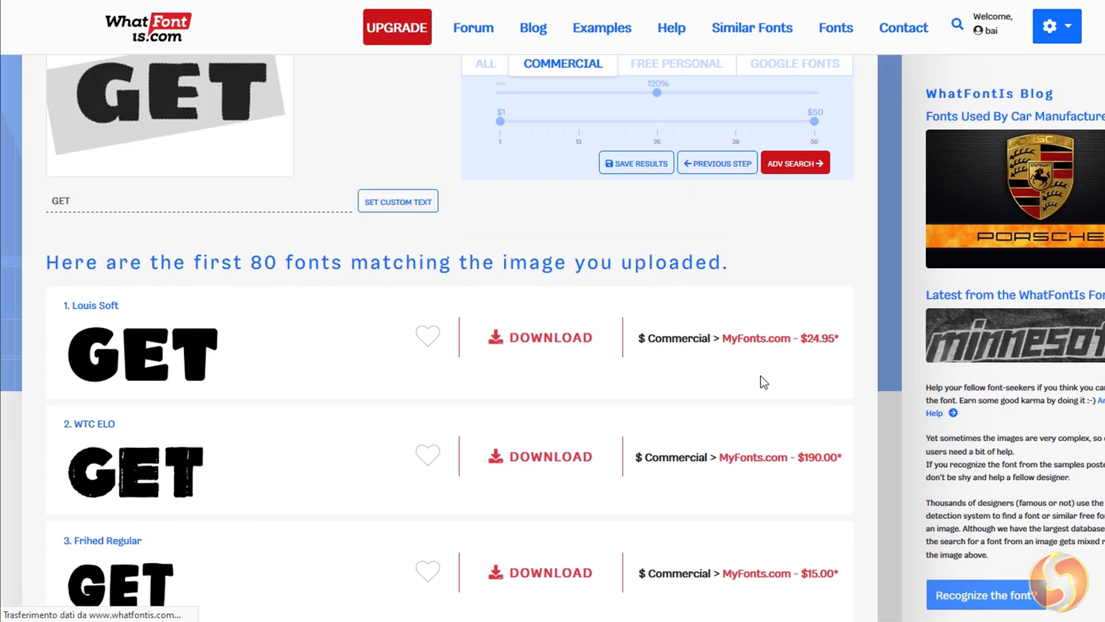
{"action": "scroll", "coordinate": [845, 397], "scroll_direction": "down", "scroll_amount": 3}
{"action": "scroll", "coordinate": [846, 397], "scroll_direction": "down", "scroll_amount": 3}
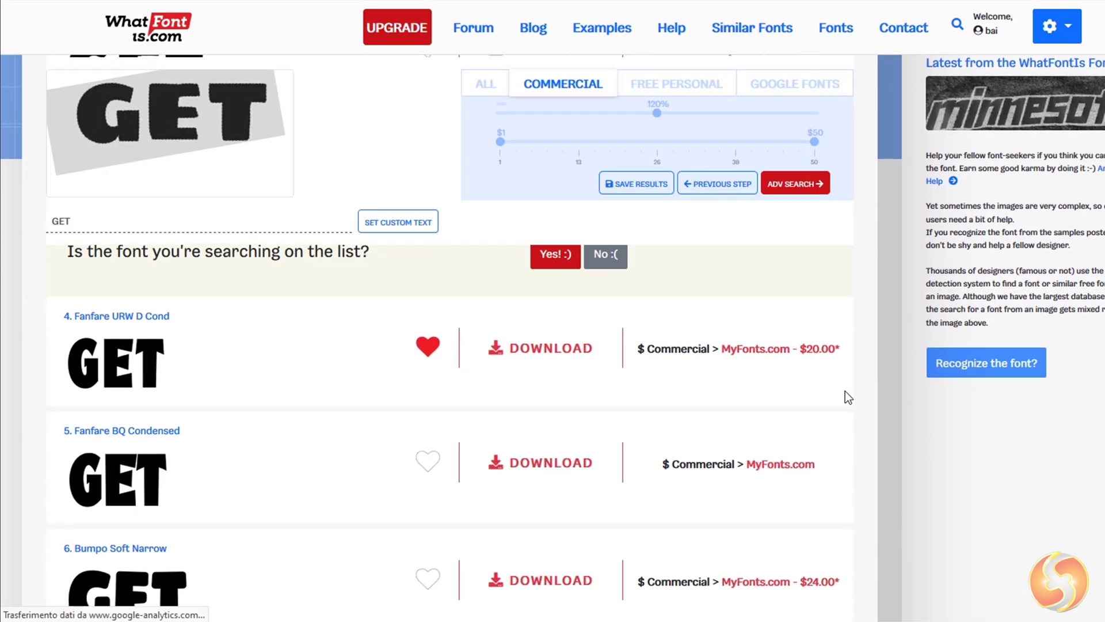
- Select the $24.00* price of Bumpo Soft Narrow in the GET results
{"action": "left_click_drag", "start_coordinate": [802, 428], "coordinate": [848, 438]}
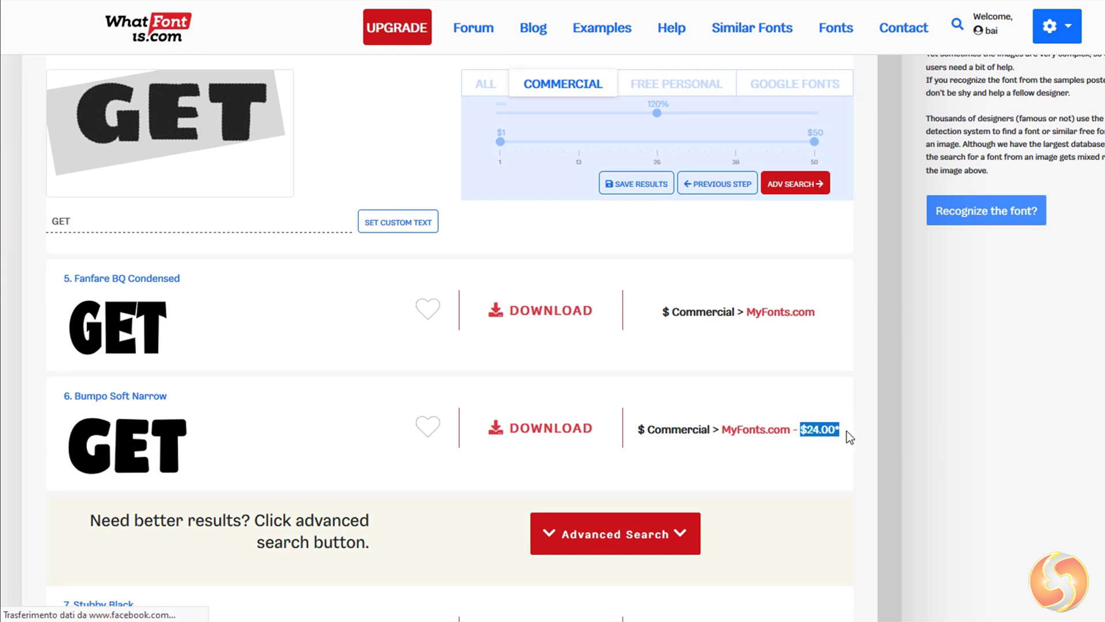
{"action": "scroll", "coordinate": [847, 437], "scroll_direction": "up", "scroll_amount": 3}
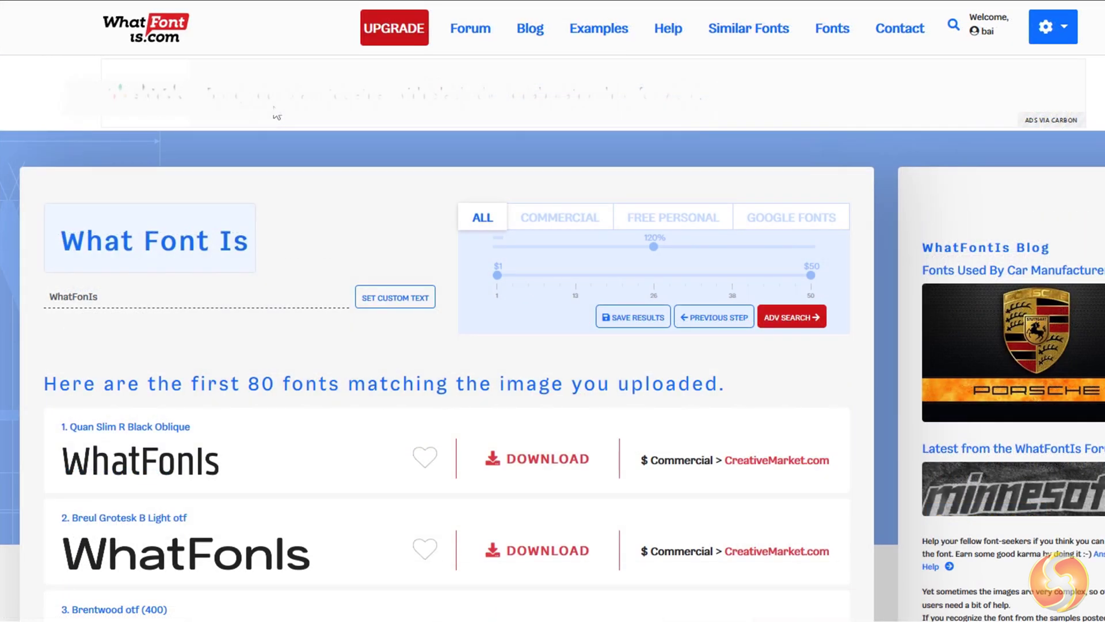
{"action": "scroll", "coordinate": [277, 115], "scroll_direction": "down", "scroll_amount": 3}
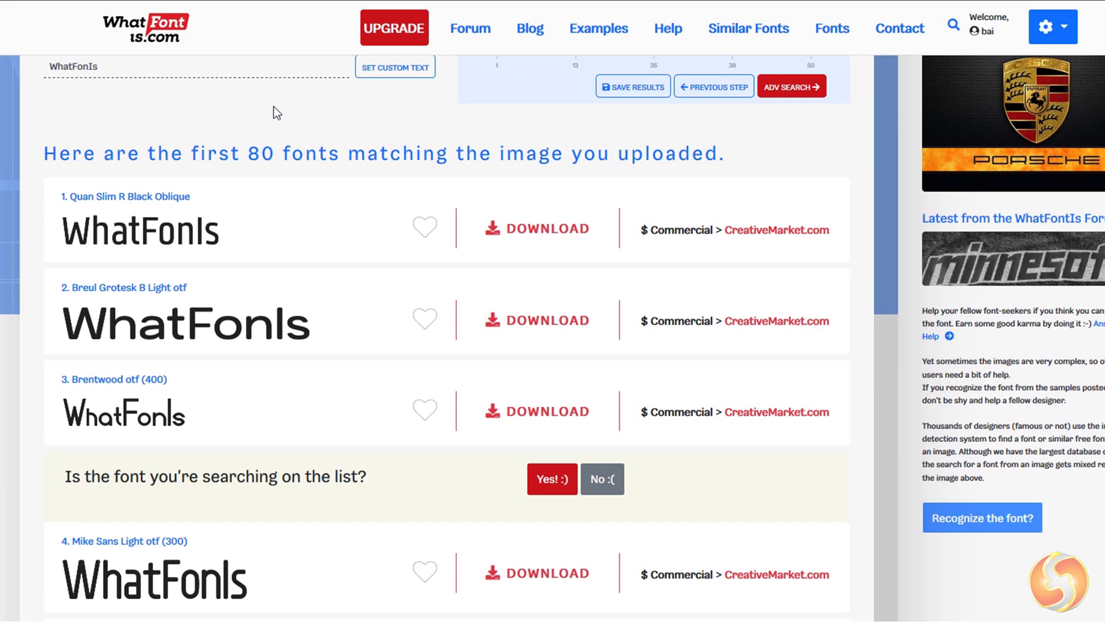
{"action": "scroll", "coordinate": [273, 106], "scroll_direction": "up", "scroll_amount": 2}
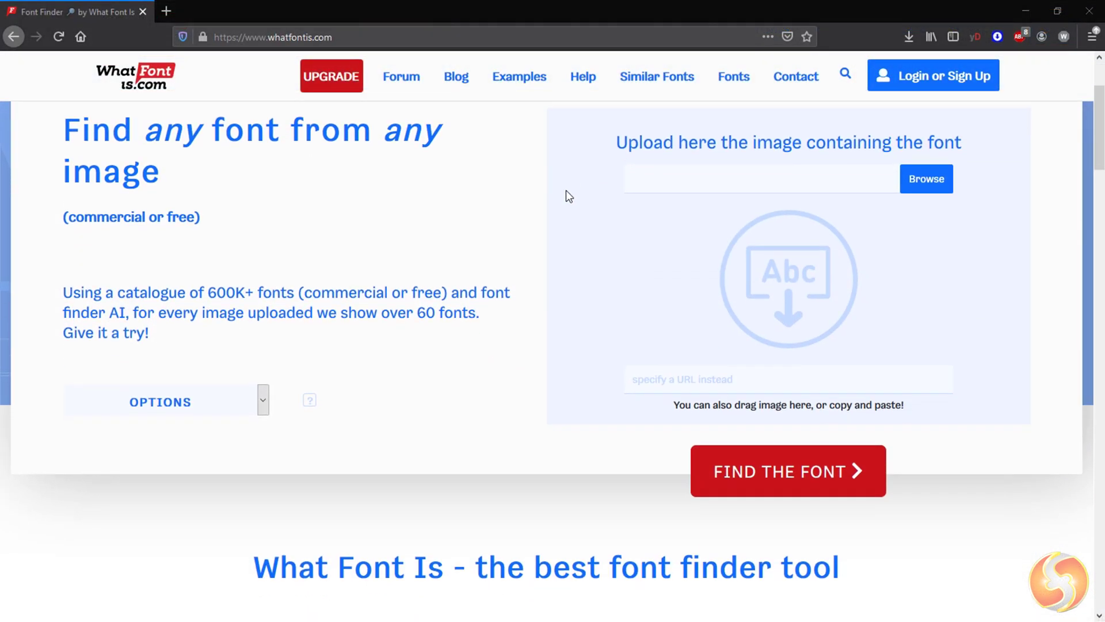
{"action": "scroll", "coordinate": [565, 196], "scroll_direction": "down", "scroll_amount": 2}
{"action": "scroll", "coordinate": [646, 230], "scroll_direction": "down", "scroll_amount": 2}
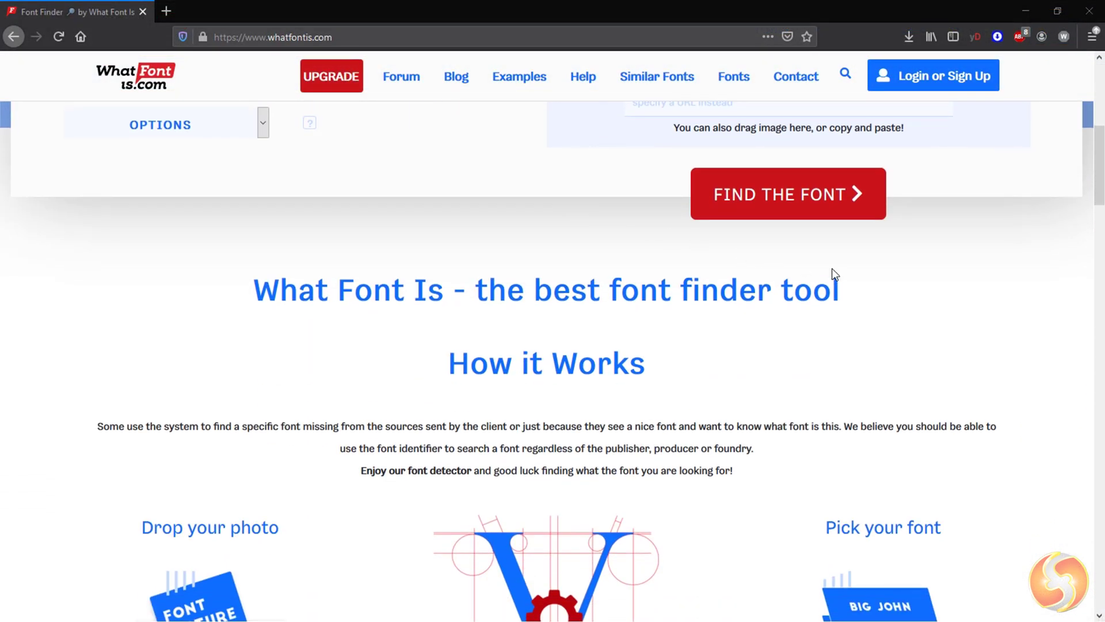
{"action": "scroll", "coordinate": [808, 258], "scroll_direction": "down", "scroll_amount": 3}
{"action": "scroll", "coordinate": [807, 258], "scroll_direction": "down", "scroll_amount": 2}
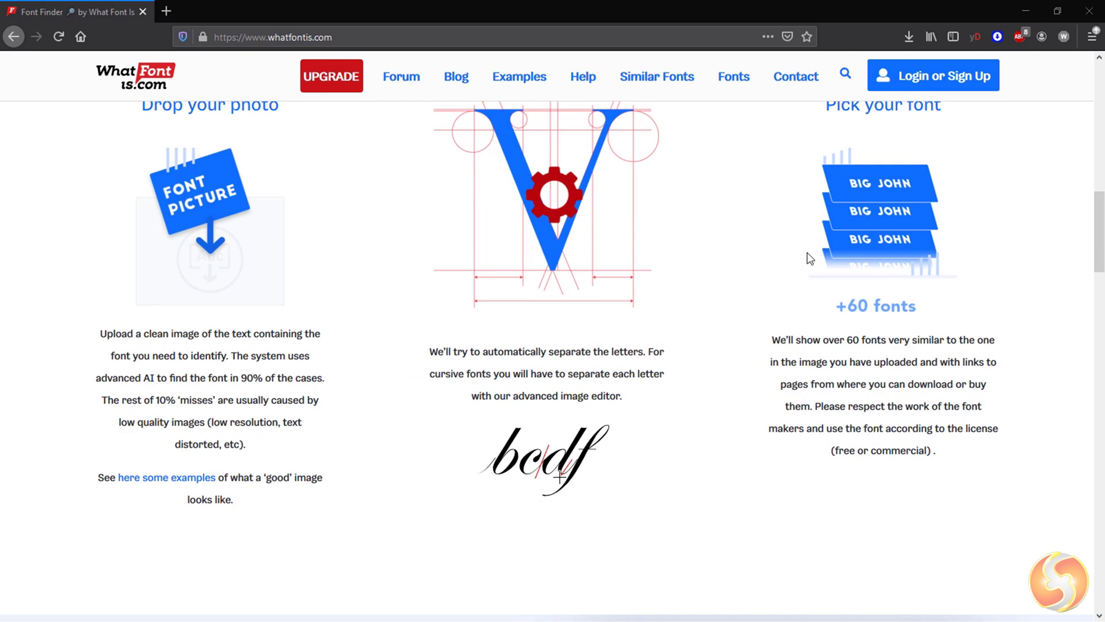
{"action": "scroll", "coordinate": [575, 318], "scroll_direction": "down", "scroll_amount": 3}
{"action": "scroll", "coordinate": [568, 317], "scroll_direction": "down", "scroll_amount": 2}
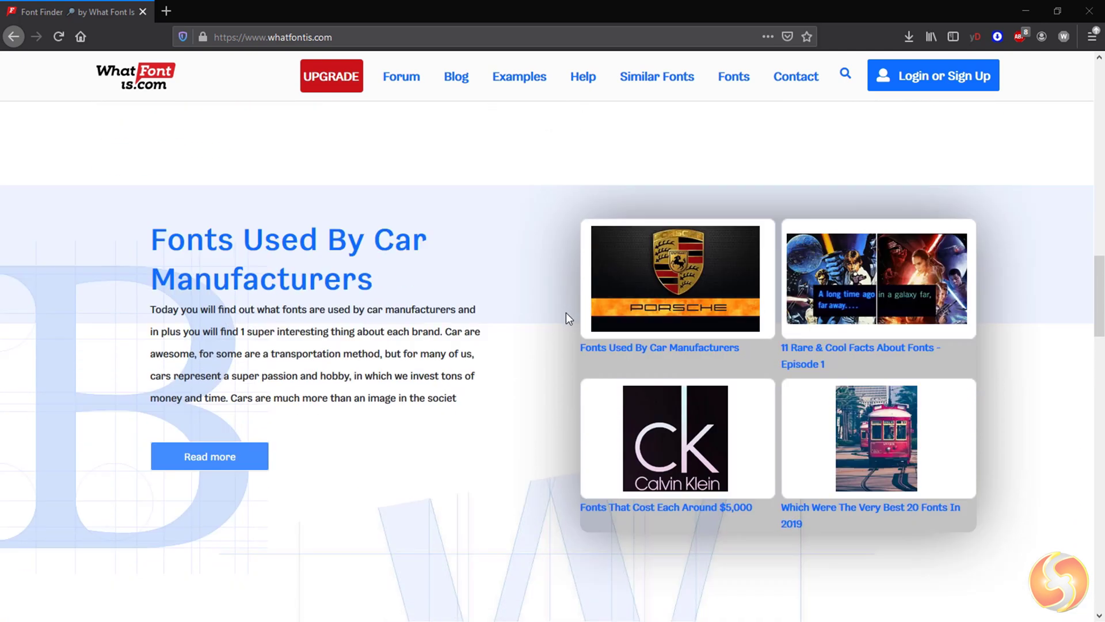
{"action": "scroll", "coordinate": [553, 314], "scroll_direction": "down", "scroll_amount": 5}
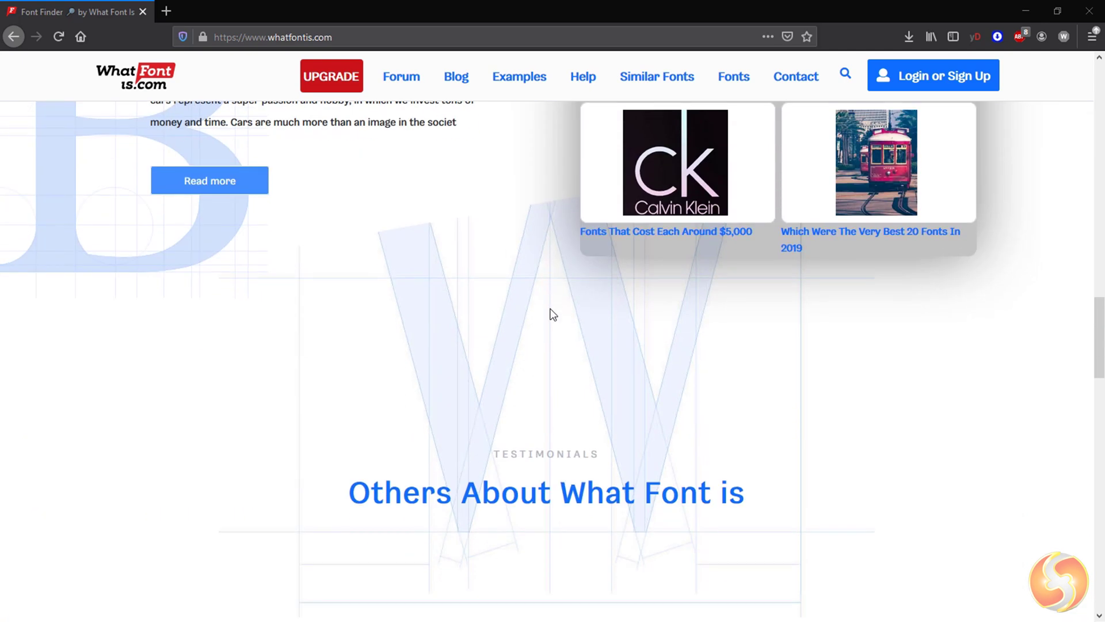
{"action": "scroll", "coordinate": [422, 314], "scroll_direction": "up", "scroll_amount": 2}
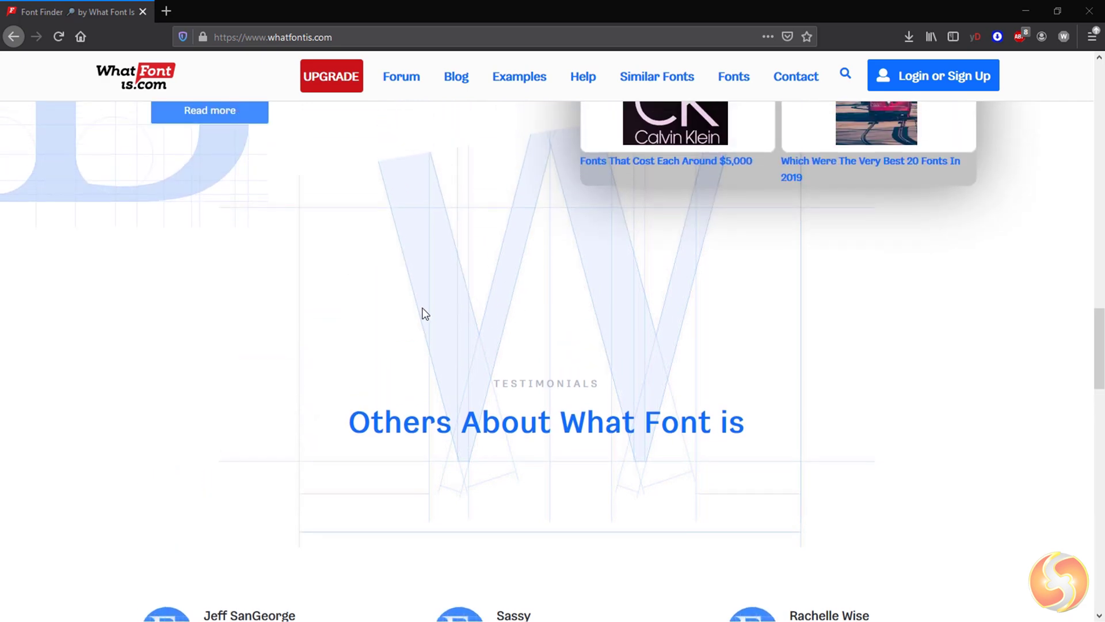
{"action": "scroll", "coordinate": [595, 316], "scroll_direction": "down", "scroll_amount": 1}
{"action": "scroll", "coordinate": [595, 316], "scroll_direction": "down", "scroll_amount": 3}
{"action": "scroll", "coordinate": [802, 335], "scroll_direction": "down", "scroll_amount": 3}
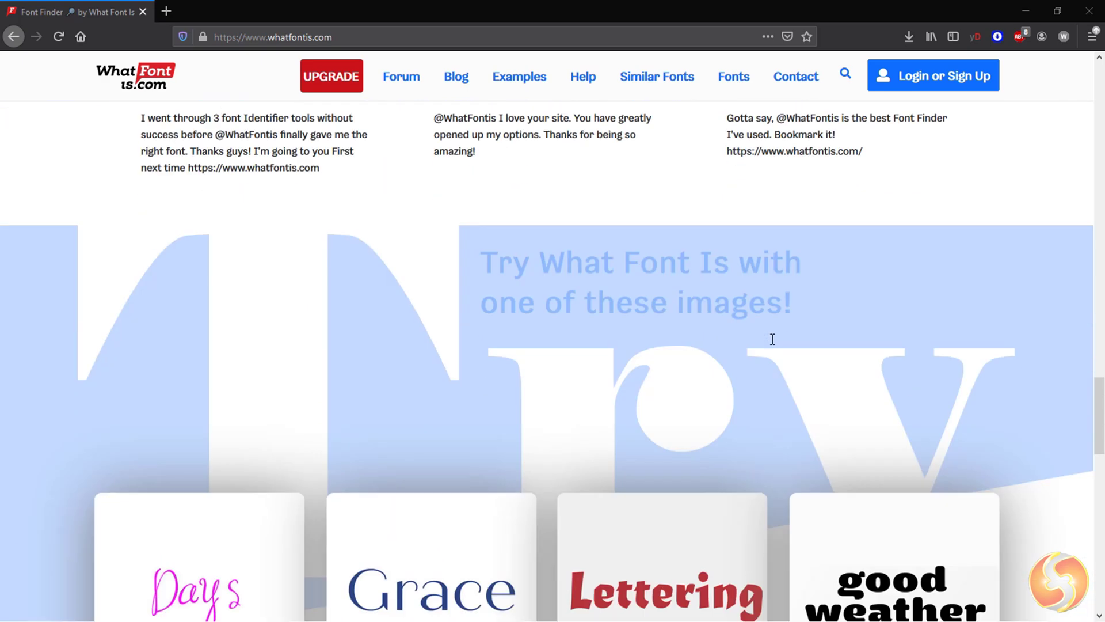
{"action": "scroll", "coordinate": [804, 345], "scroll_direction": "down", "scroll_amount": 3}
{"action": "scroll", "coordinate": [1020, 375], "scroll_direction": "down", "scroll_amount": 3}
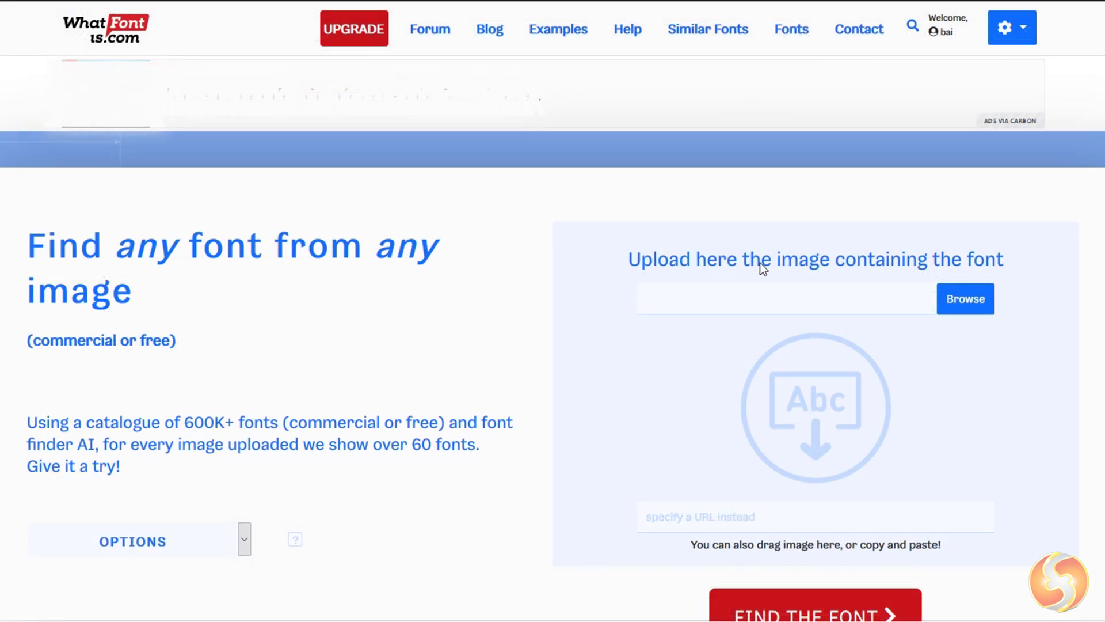
- Upload EasyText1.jpg onto the font finder's upload area, then close File Explorer
{"action": "left_click", "coordinate": [971, 303]}
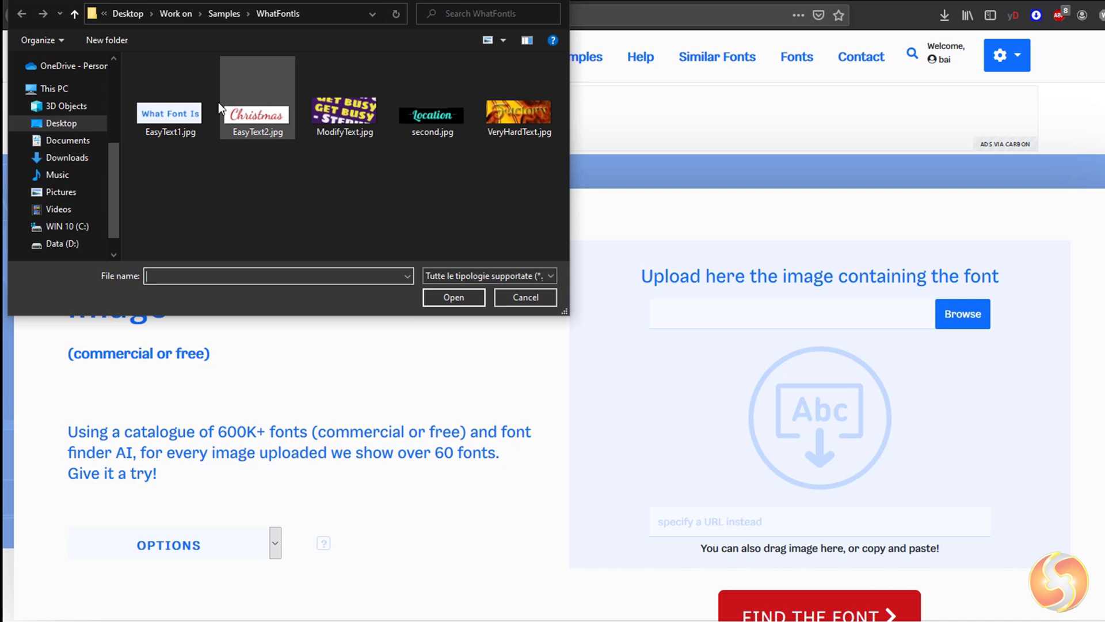
{"action": "left_click", "coordinate": [152, 121]}
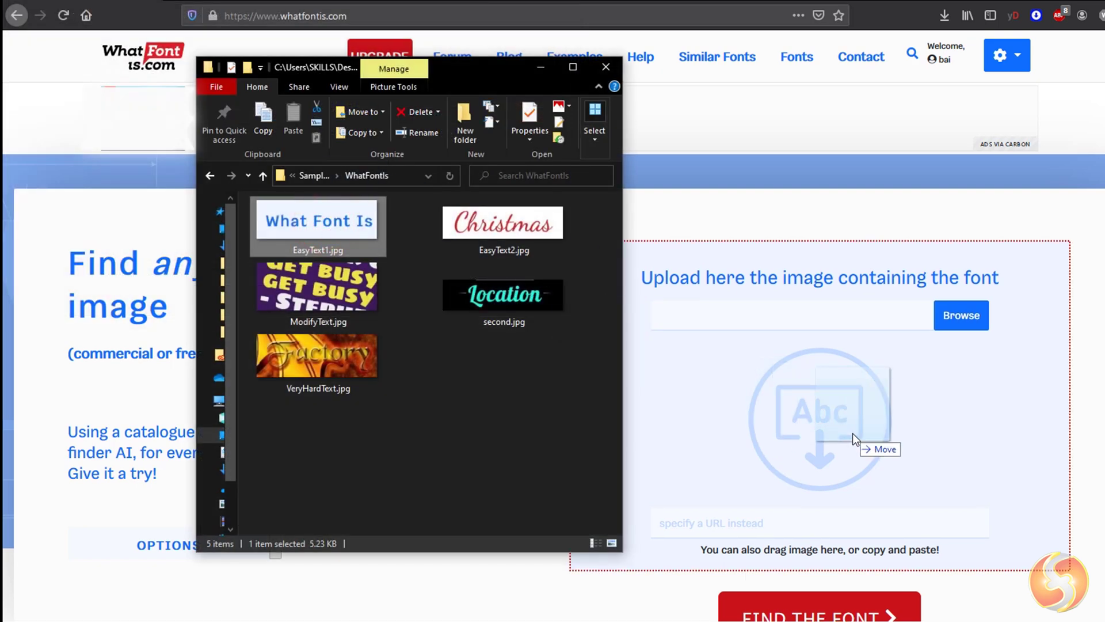
{"action": "left_click_drag", "start_coordinate": [367, 230], "coordinate": [852, 433]}
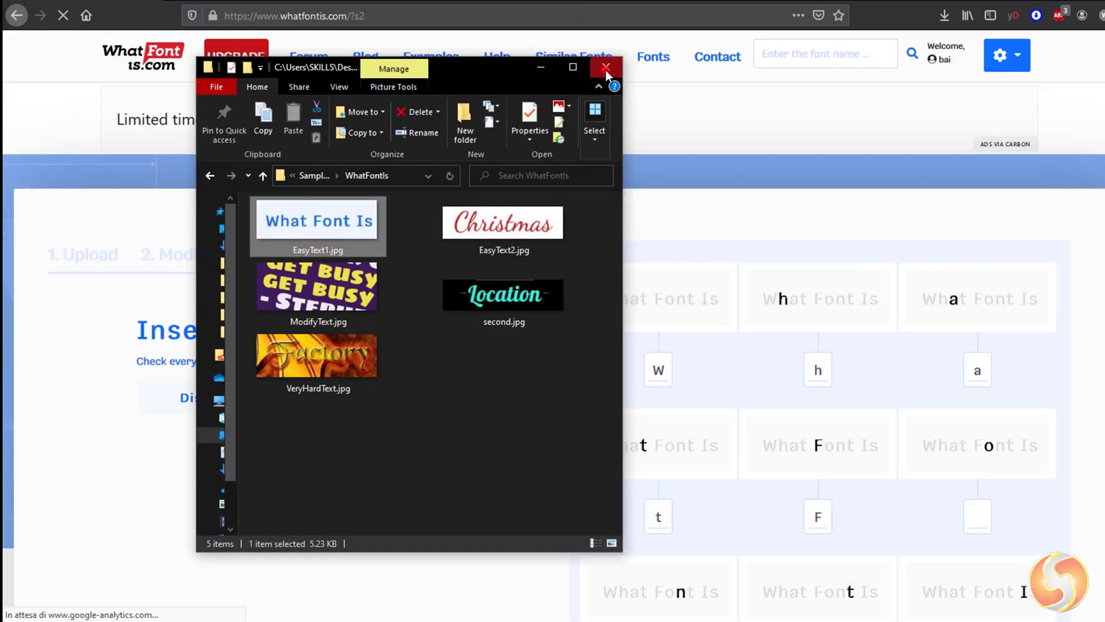
{"action": "left_click", "coordinate": [605, 68]}
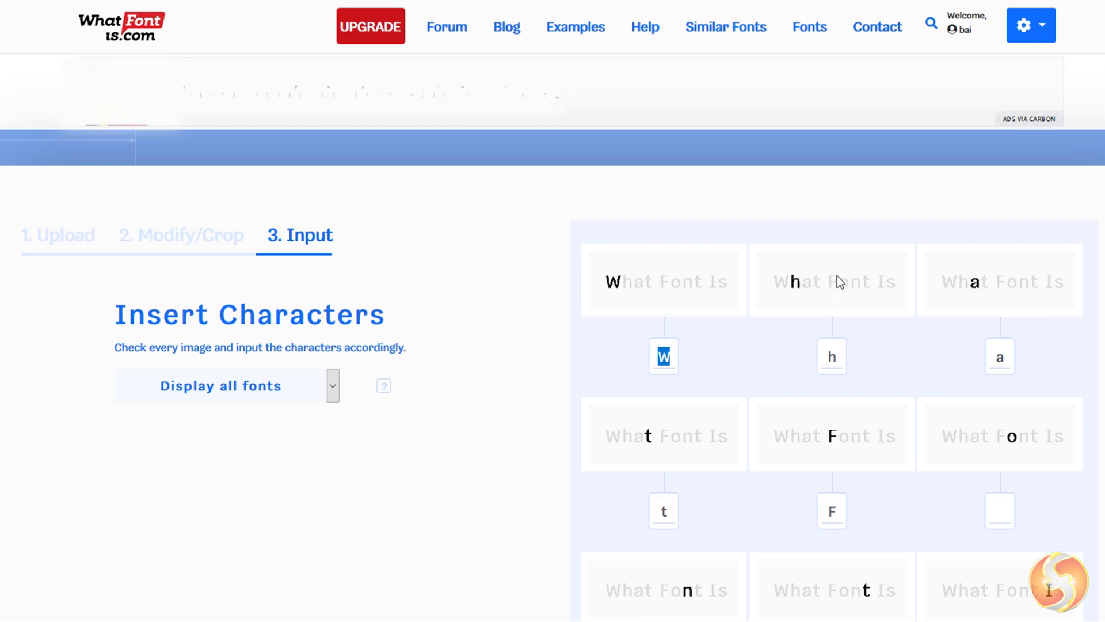
- Check the W and h entries, fill the empty 'o' box, and submit for matching
{"action": "left_click", "coordinate": [667, 357]}
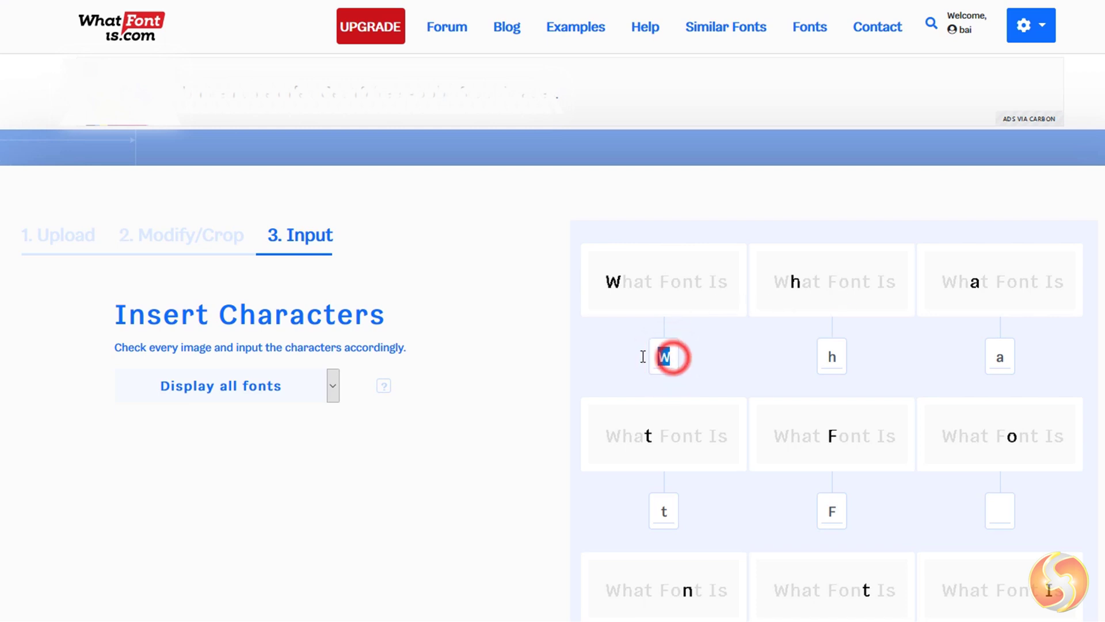
{"action": "left_click", "coordinate": [815, 355]}
{"action": "scroll", "coordinate": [988, 413], "scroll_direction": "down", "scroll_amount": 1}
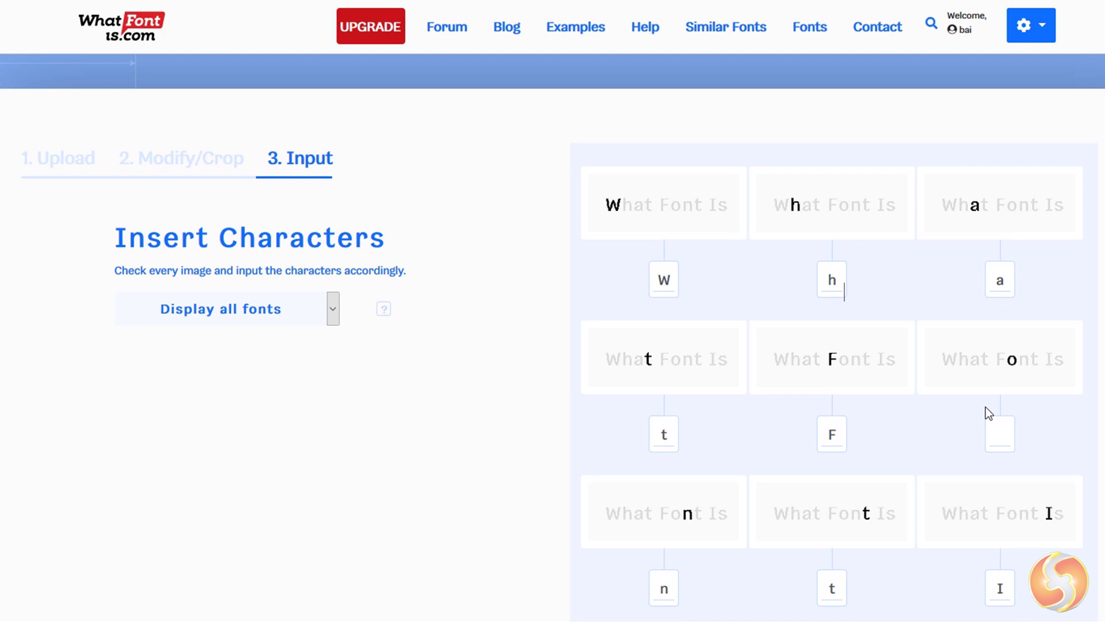
{"action": "left_click", "coordinate": [999, 434]}
{"action": "type", "text": "o"}
{"action": "key", "text": "Tab"}
{"action": "scroll", "coordinate": [1020, 420], "scroll_direction": "down", "scroll_amount": 4}
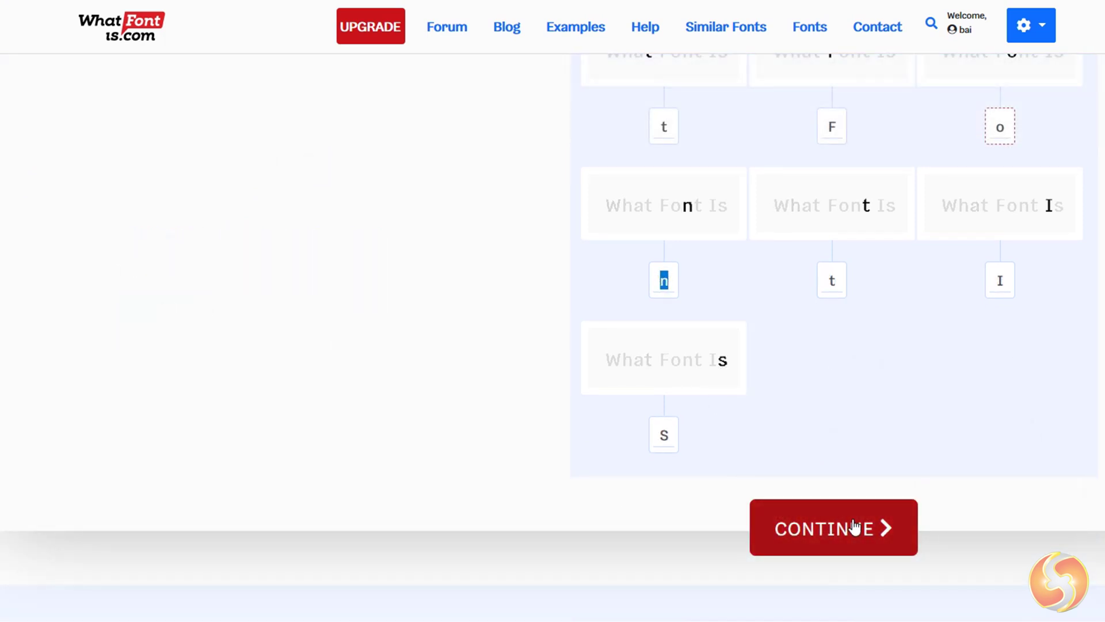
{"action": "left_click", "coordinate": [846, 535]}
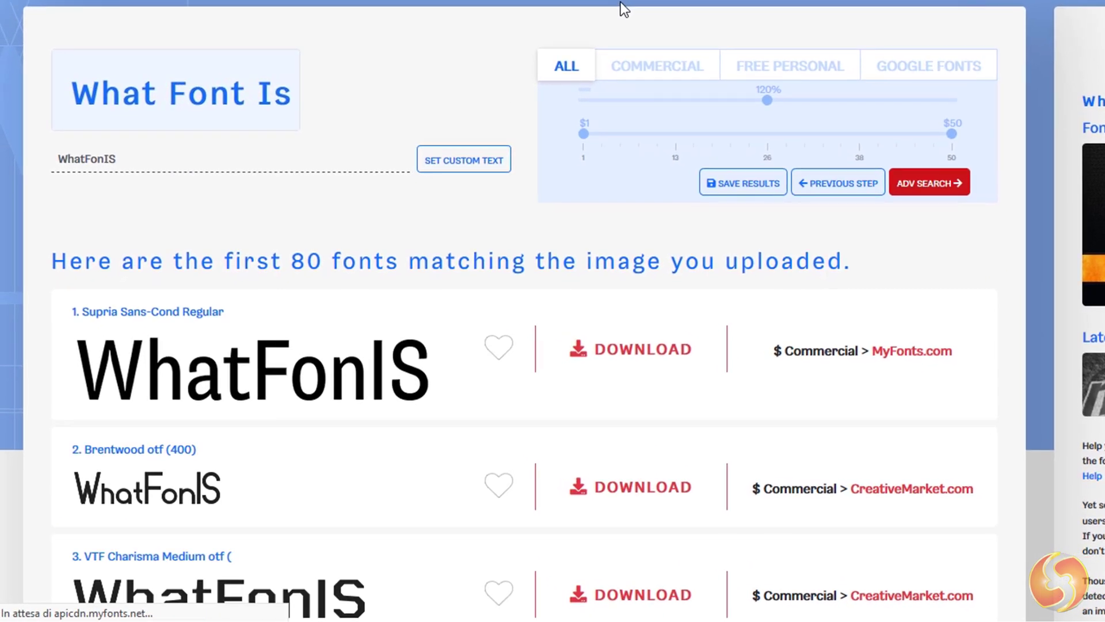
{"action": "scroll", "coordinate": [553, 311], "scroll_direction": "up", "scroll_amount": 1}
{"action": "scroll", "coordinate": [411, 56], "scroll_direction": "down", "scroll_amount": 1}
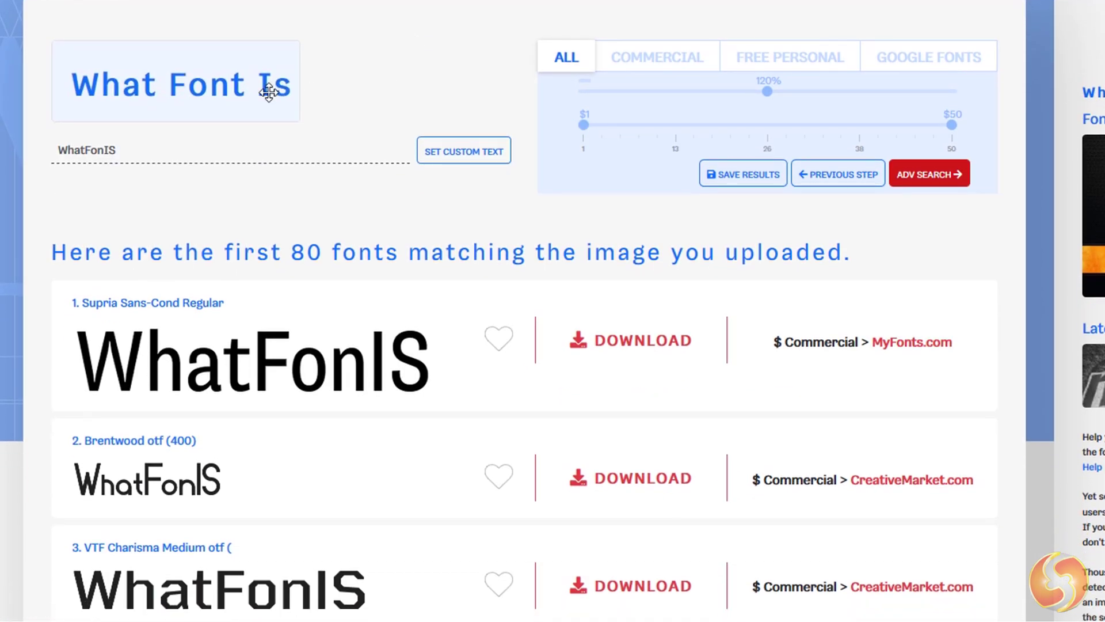
{"action": "scroll", "coordinate": [607, 175], "scroll_direction": "down", "scroll_amount": 1}
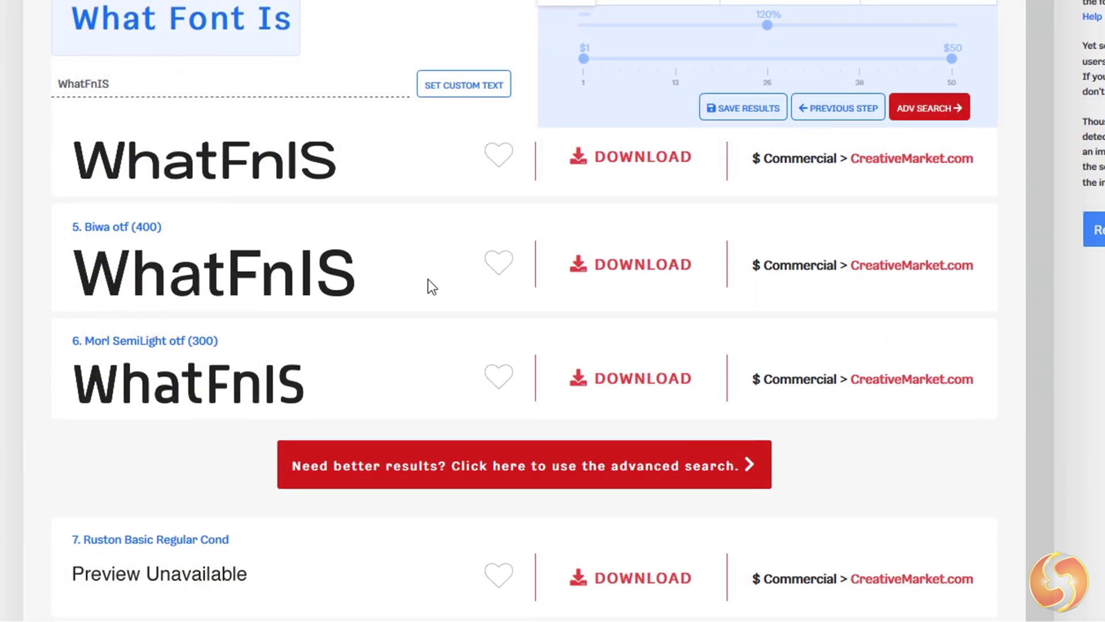
{"action": "scroll", "coordinate": [428, 285], "scroll_direction": "down", "scroll_amount": 2}
{"action": "scroll", "coordinate": [427, 285], "scroll_direction": "down", "scroll_amount": 3}
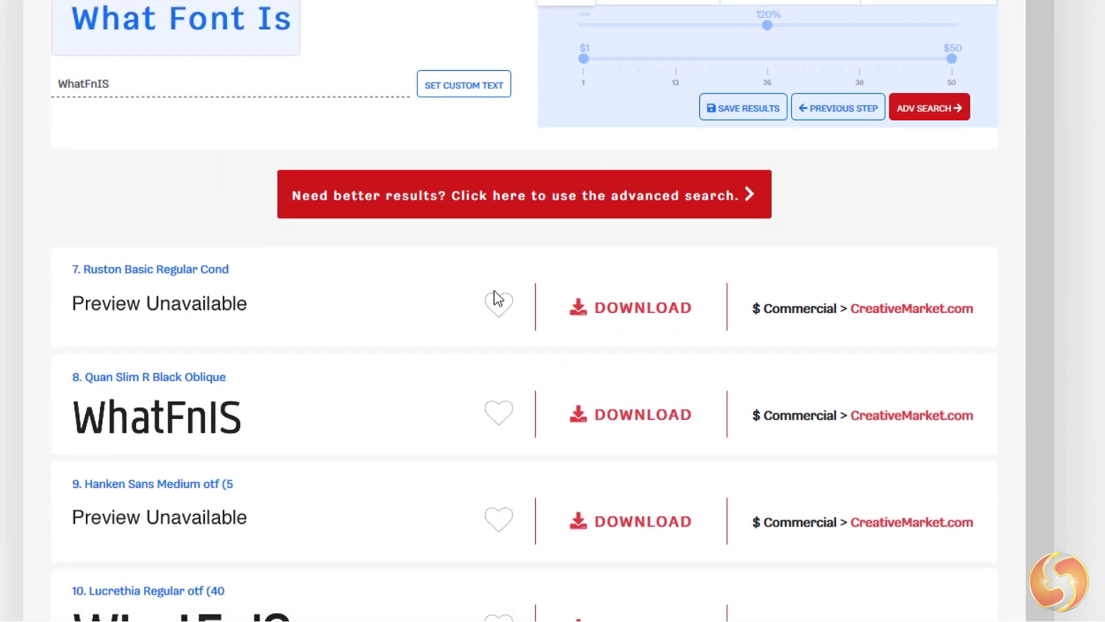
{"action": "scroll", "coordinate": [436, 347], "scroll_direction": "down", "scroll_amount": 3}
{"action": "scroll", "coordinate": [414, 355], "scroll_direction": "down", "scroll_amount": 3}
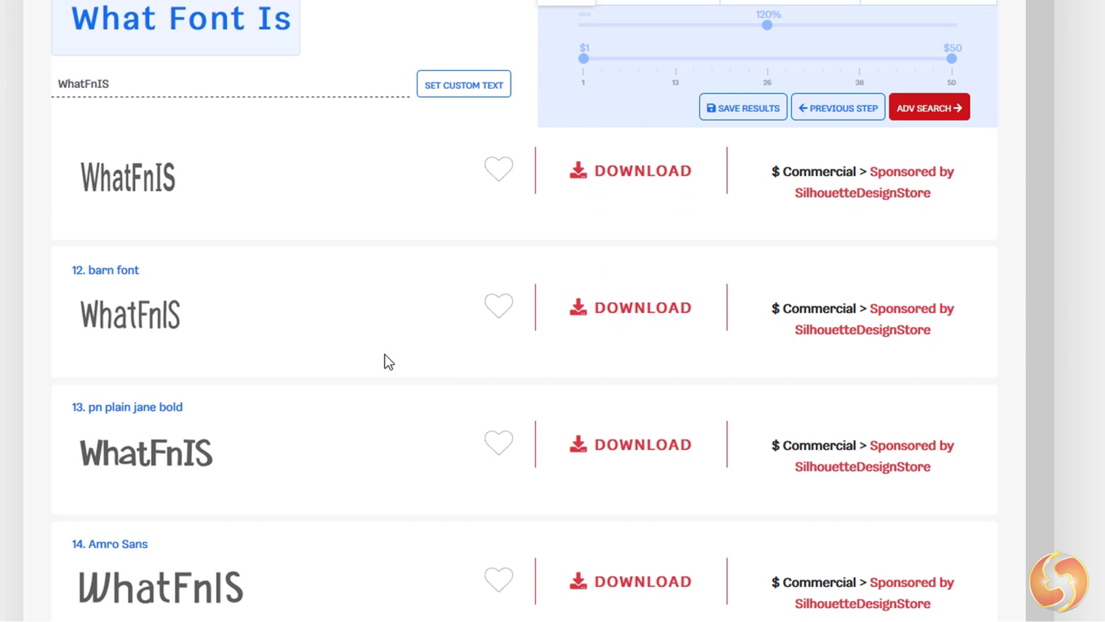
{"action": "scroll", "coordinate": [385, 361], "scroll_direction": "down", "scroll_amount": 2}
{"action": "scroll", "coordinate": [385, 361], "scroll_direction": "down", "scroll_amount": 3}
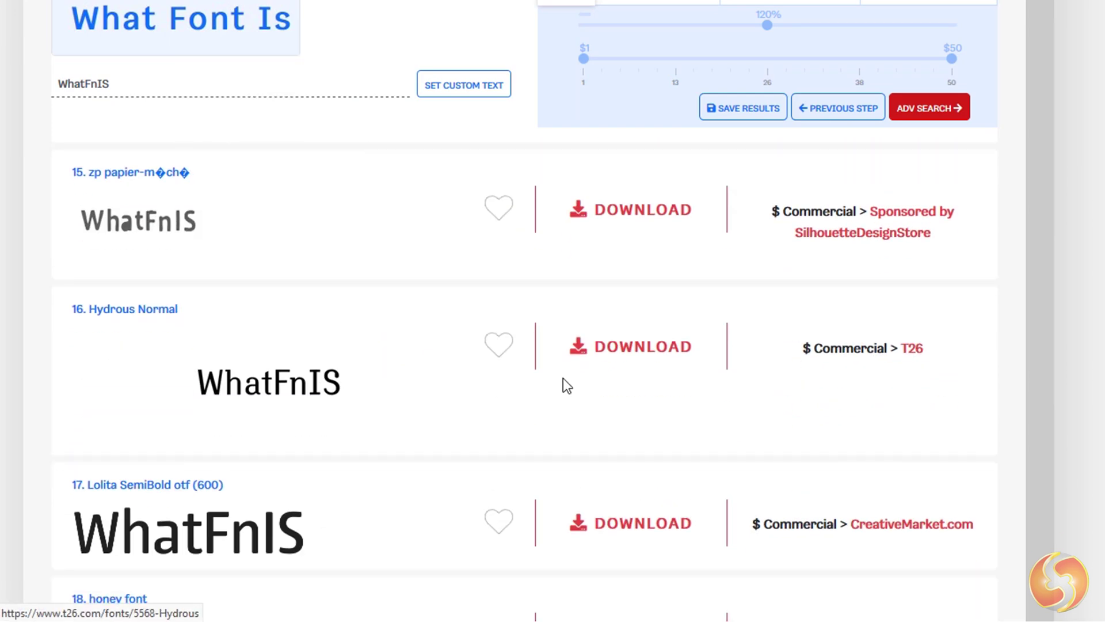
{"action": "scroll", "coordinate": [517, 388], "scroll_direction": "down", "scroll_amount": 2}
{"action": "scroll", "coordinate": [425, 374], "scroll_direction": "down", "scroll_amount": 2}
{"action": "scroll", "coordinate": [426, 375], "scroll_direction": "down", "scroll_amount": 2}
{"action": "scroll", "coordinate": [426, 376], "scroll_direction": "down", "scroll_amount": 2}
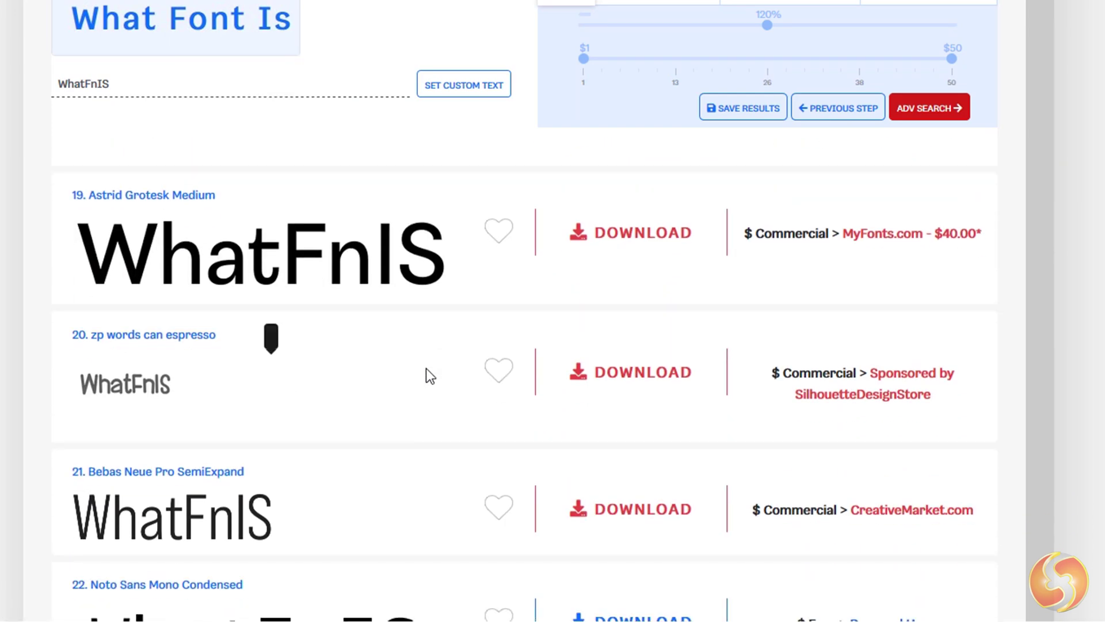
{"action": "scroll", "coordinate": [426, 377], "scroll_direction": "down", "scroll_amount": 3}
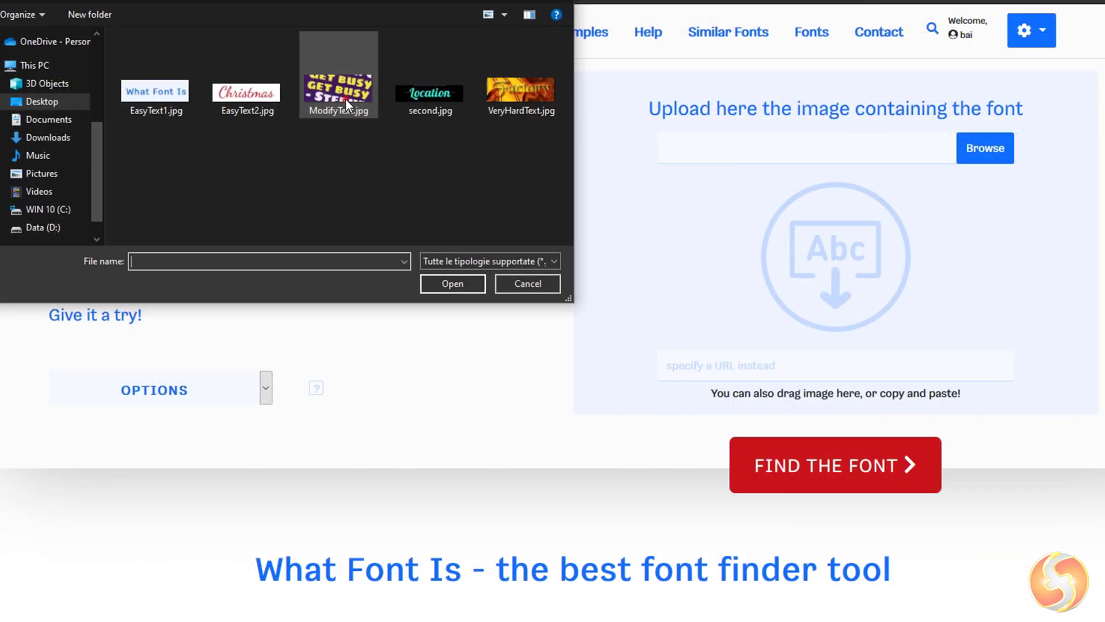
- Upload the ModifyText.jpg GET BUSY sample and review the clearer-image instruction
{"action": "left_click", "coordinate": [345, 99]}
{"action": "left_click", "coordinate": [437, 281]}
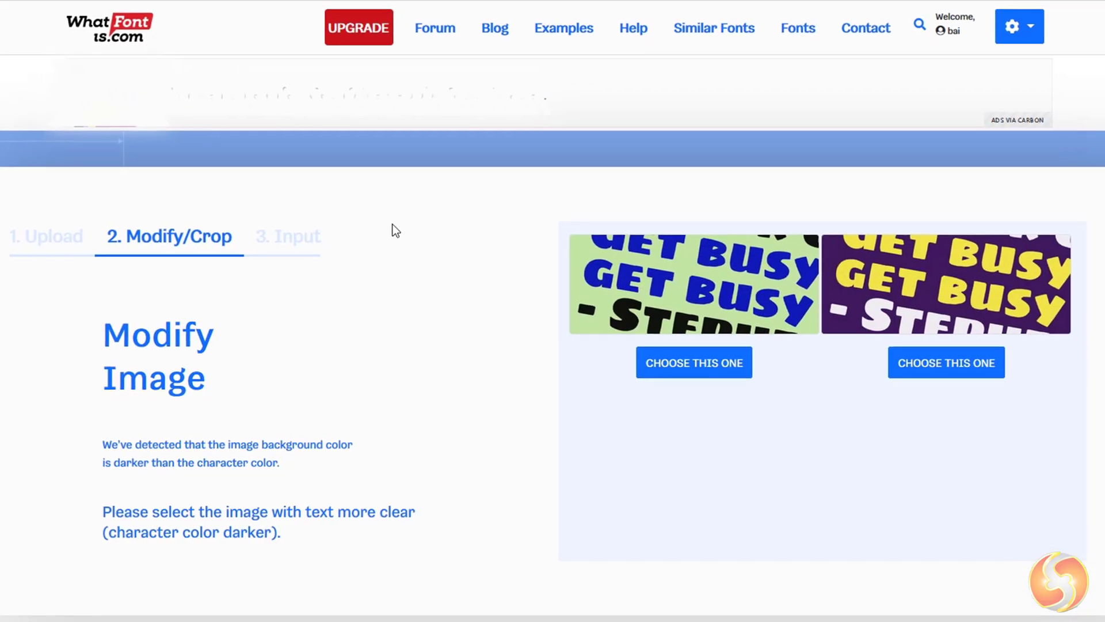
{"action": "left_click_drag", "start_coordinate": [156, 512], "coordinate": [408, 516]}
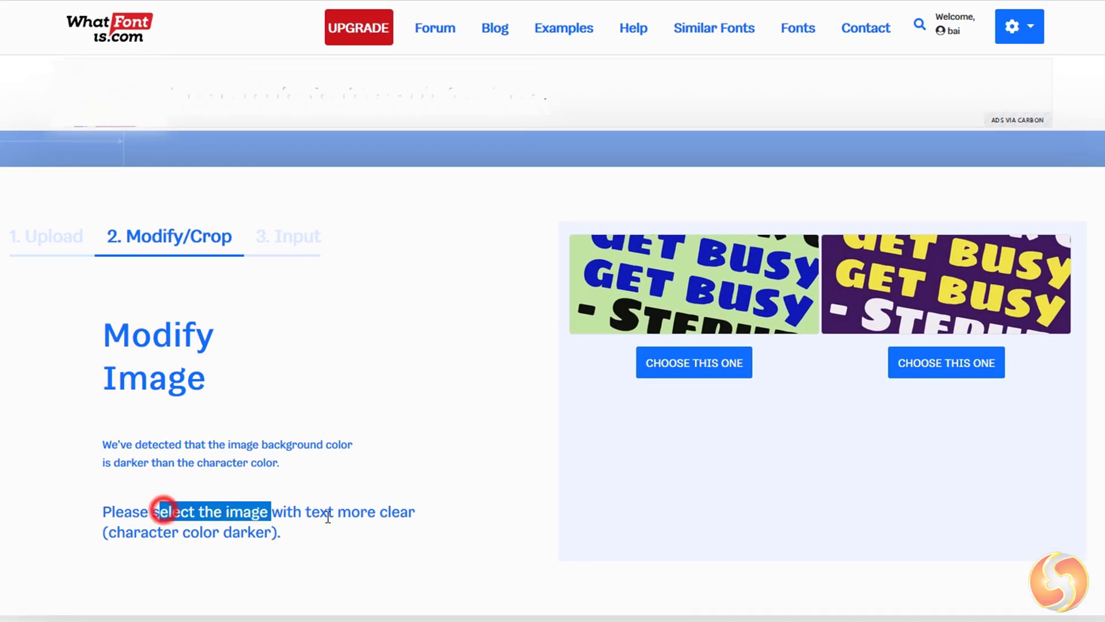
{"action": "left_click", "coordinate": [409, 516]}
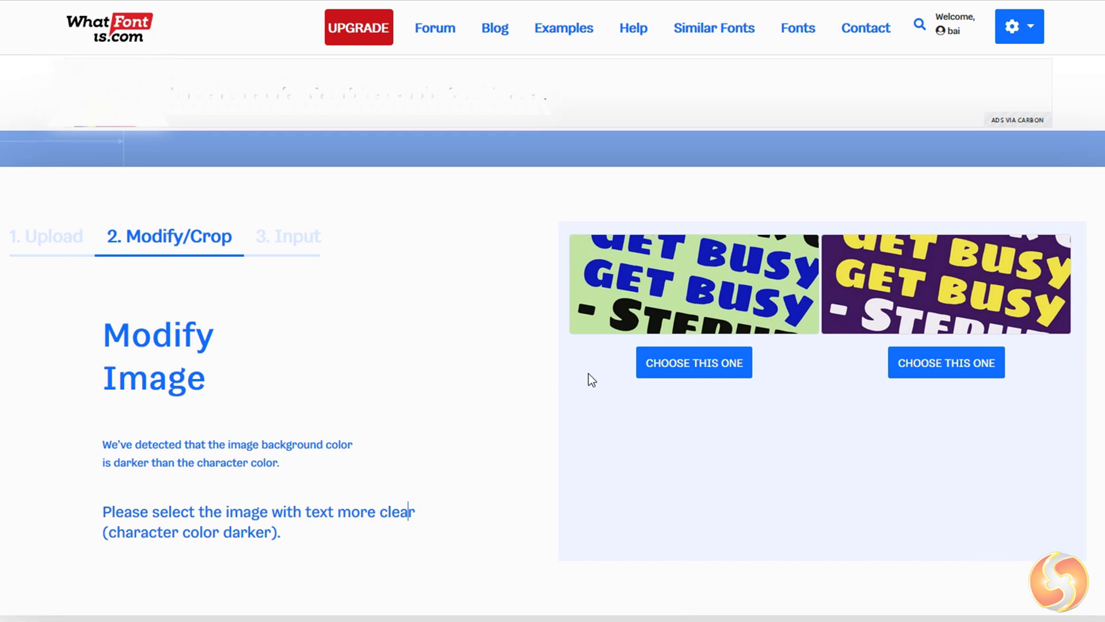
- Choose the light-green version and return to the Modify/Crop step
{"action": "left_click", "coordinate": [731, 294]}
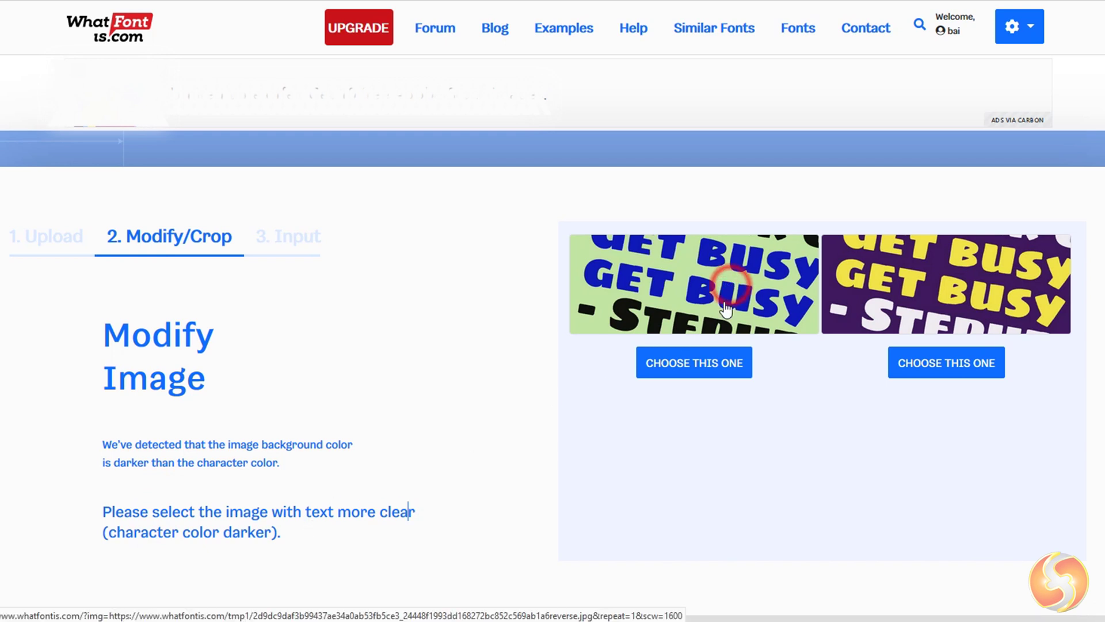
{"action": "left_click", "coordinate": [700, 363]}
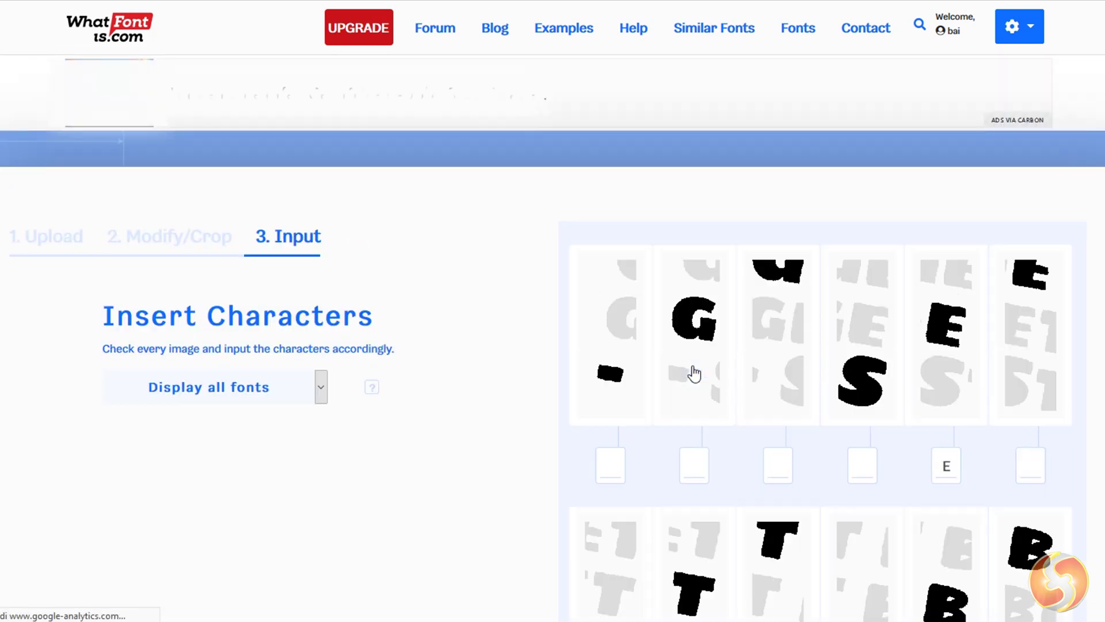
{"action": "left_click", "coordinate": [178, 237]}
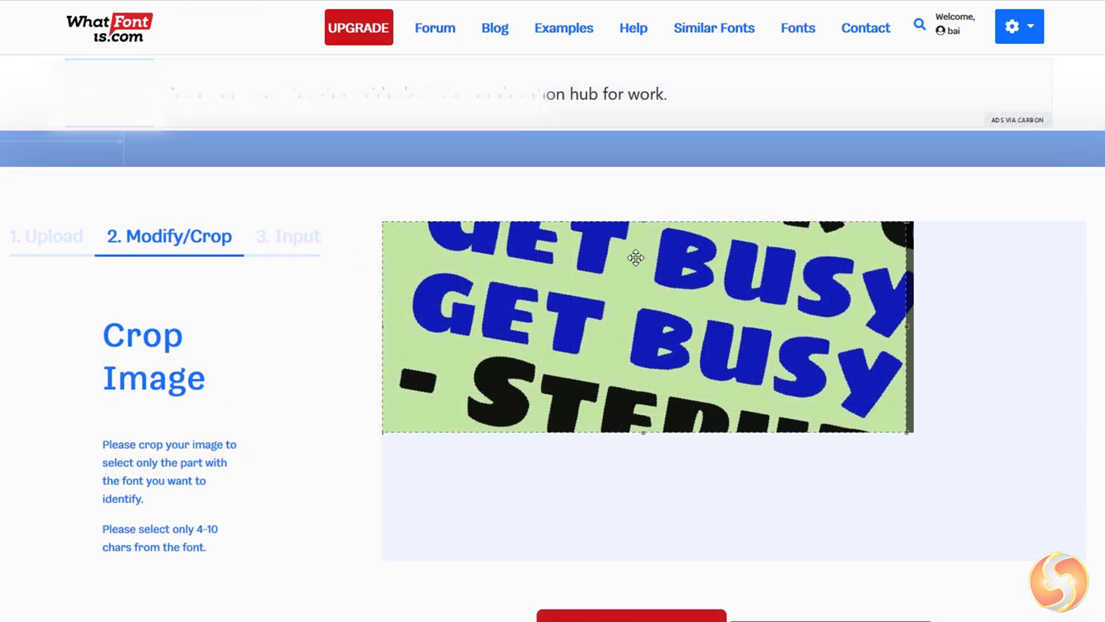
- Crop the sample tightly around GET, rotate it to -10, and continue
{"action": "left_click_drag", "start_coordinate": [642, 222], "coordinate": [641, 268]}
{"action": "left_click_drag", "start_coordinate": [642, 432], "coordinate": [642, 422]}
{"action": "left_click_drag", "start_coordinate": [907, 344], "coordinate": [615, 344]}
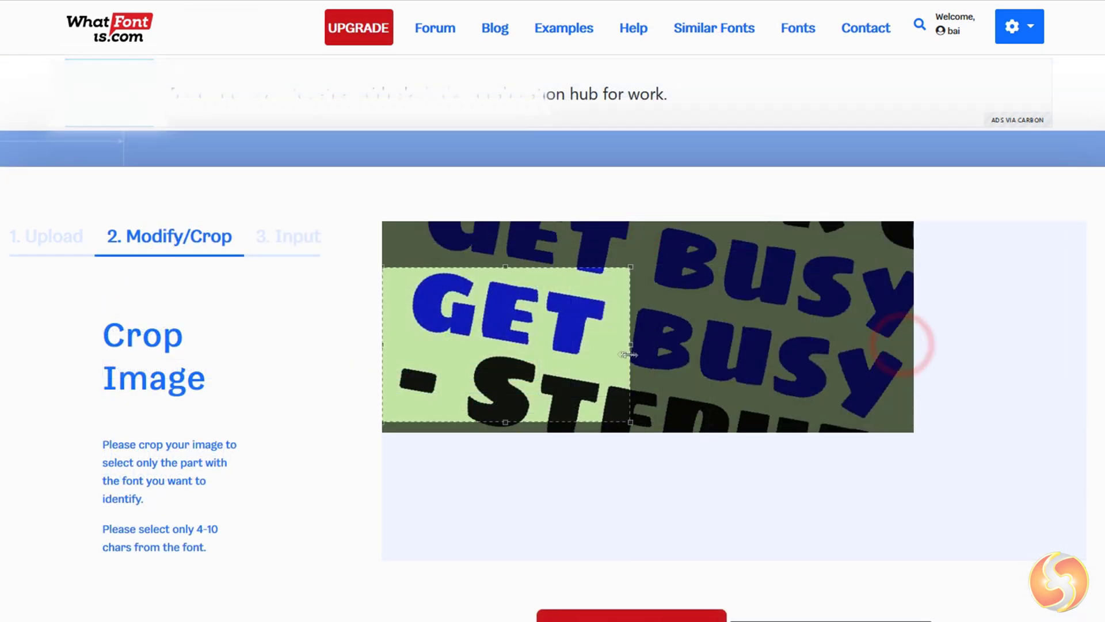
{"action": "mouse_move", "coordinate": [501, 423]}
{"action": "left_mouse_down"}
{"action": "mouse_move", "coordinate": [506, 363]}
{"action": "mouse_move", "coordinate": [496, 354]}
{"action": "left_mouse_up"}
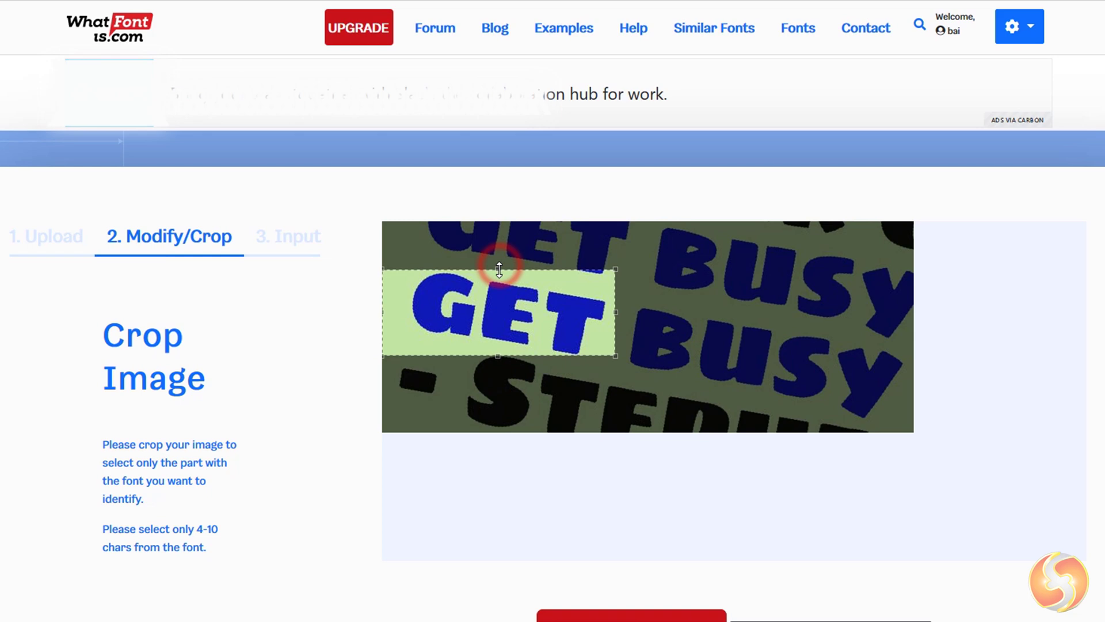
{"action": "scroll", "coordinate": [617, 371], "scroll_direction": "down", "scroll_amount": 1}
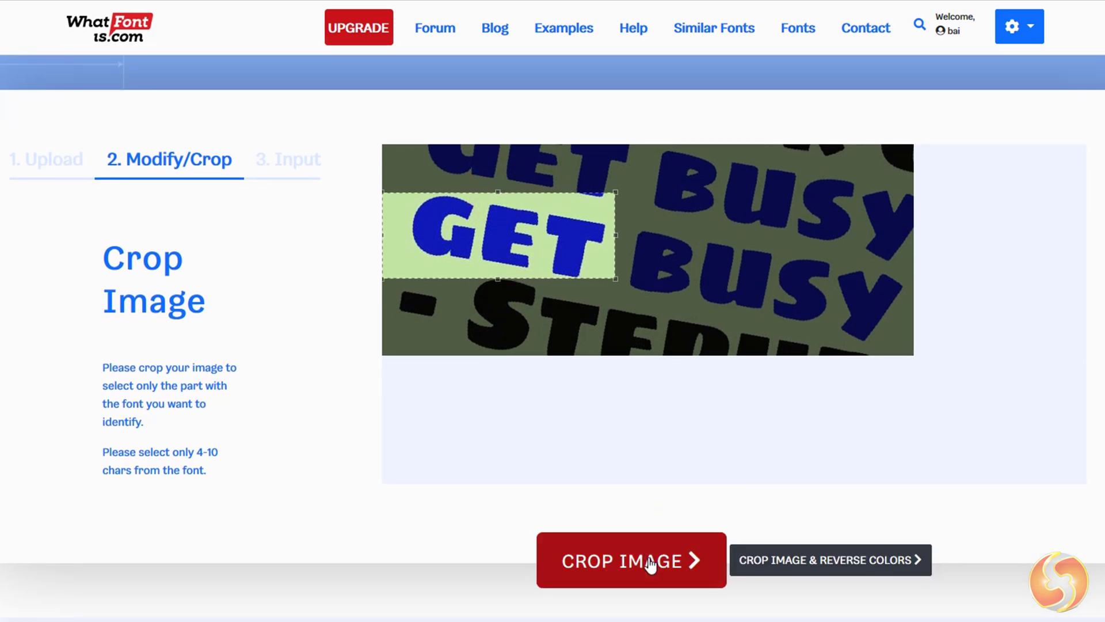
{"action": "left_click", "coordinate": [648, 562]}
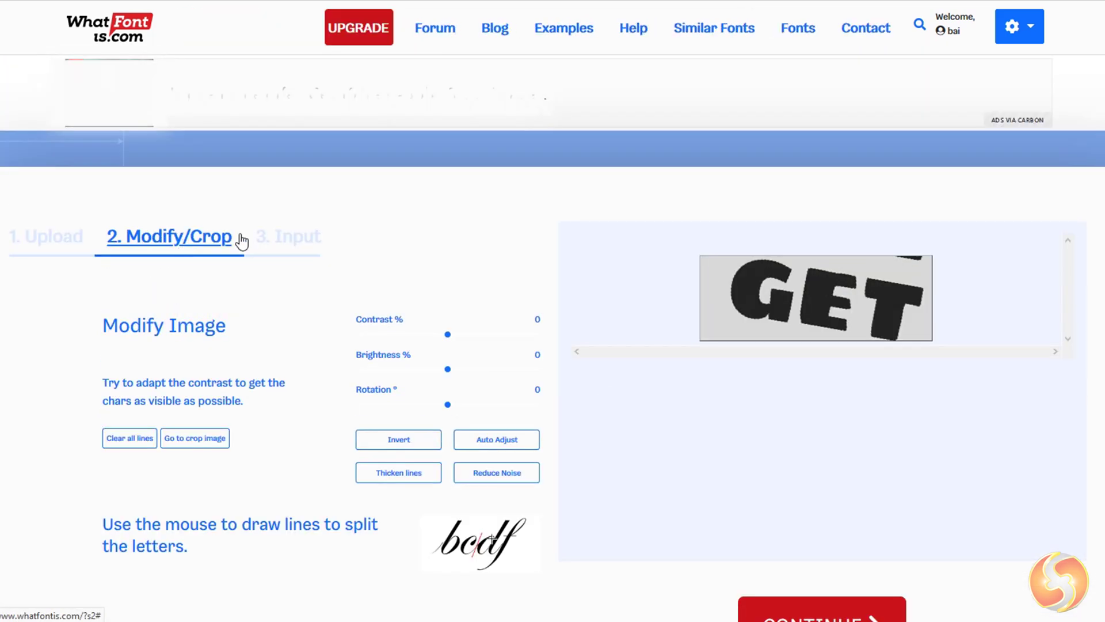
{"action": "left_click", "coordinate": [437, 404]}
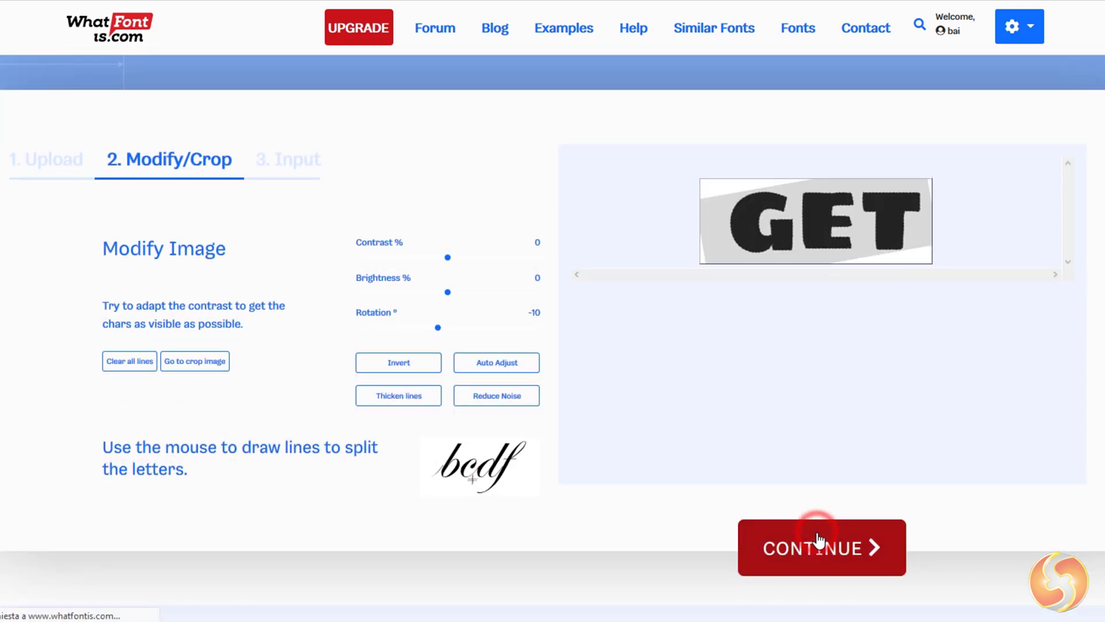
{"action": "left_click", "coordinate": [816, 609]}
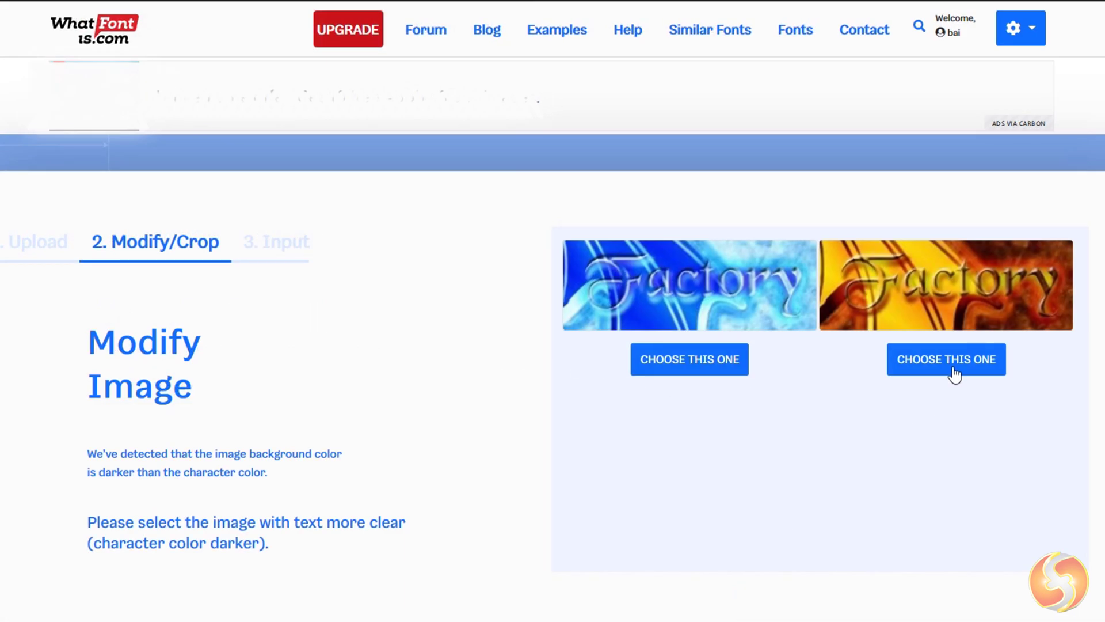
- Choose the orange Factory version, then post its font results to the forum
{"action": "left_click", "coordinate": [954, 374]}
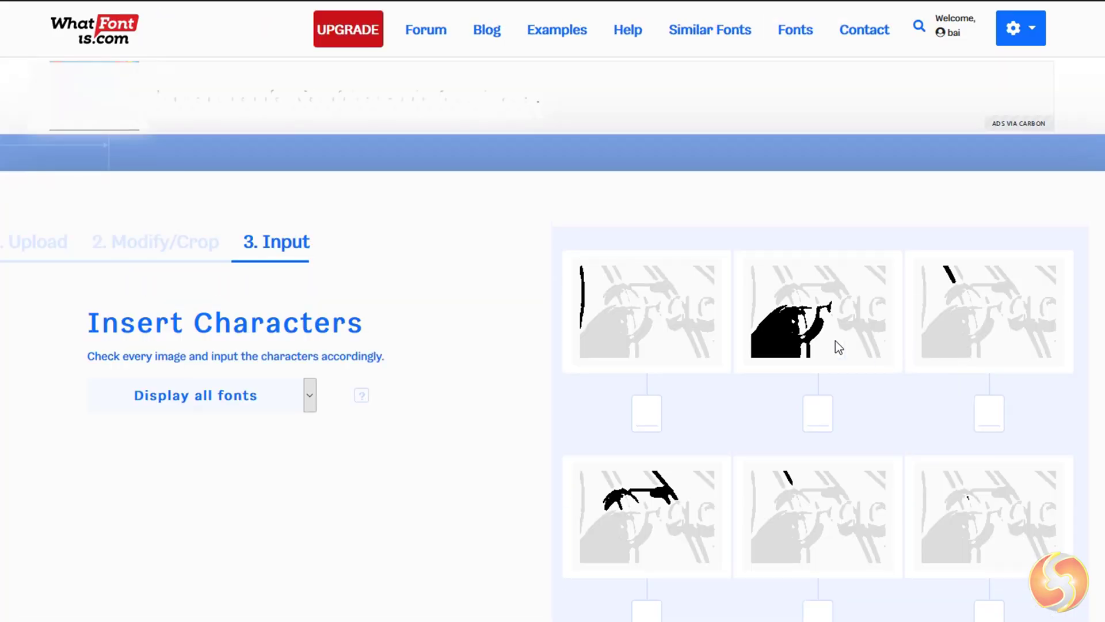
{"action": "scroll", "coordinate": [903, 372], "scroll_direction": "down", "scroll_amount": 3}
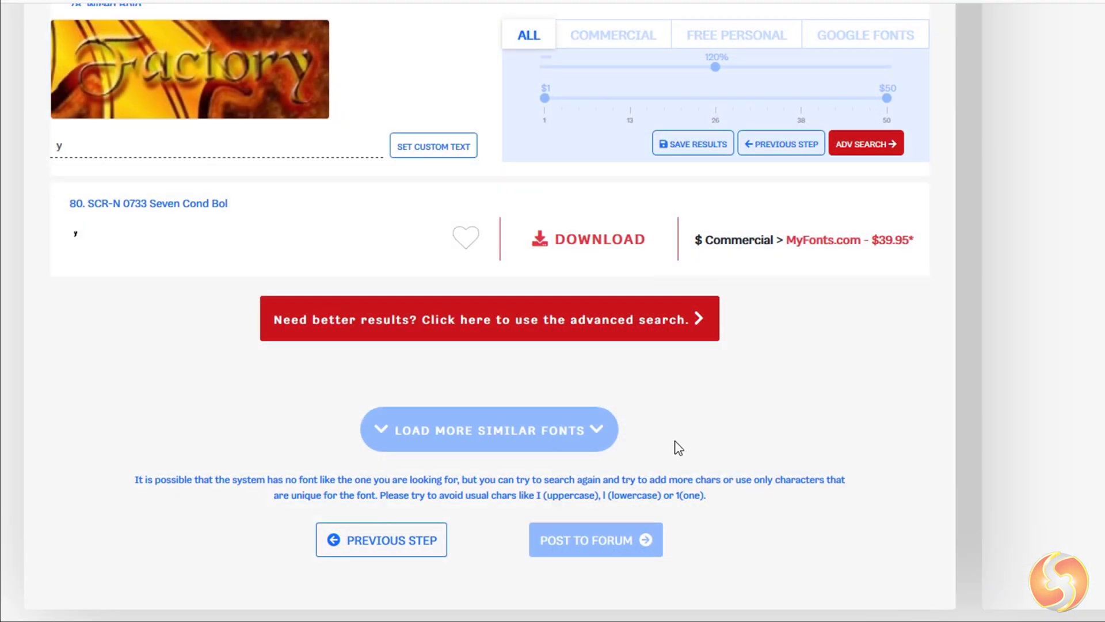
{"action": "left_click", "coordinate": [611, 544]}
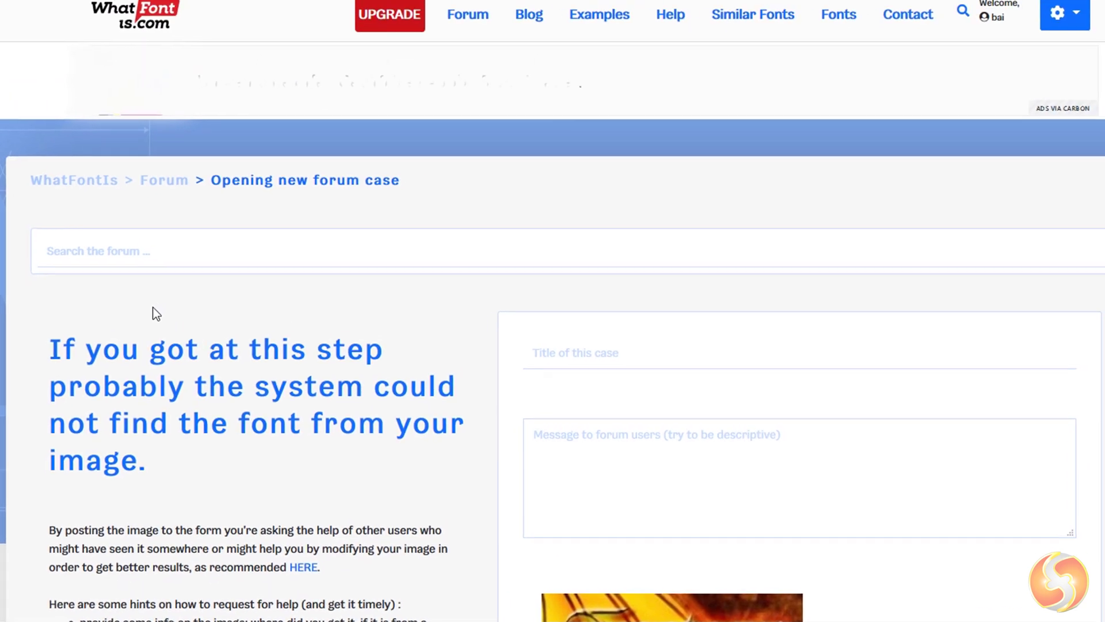
{"action": "scroll", "coordinate": [321, 294], "scroll_direction": "down", "scroll_amount": 2}
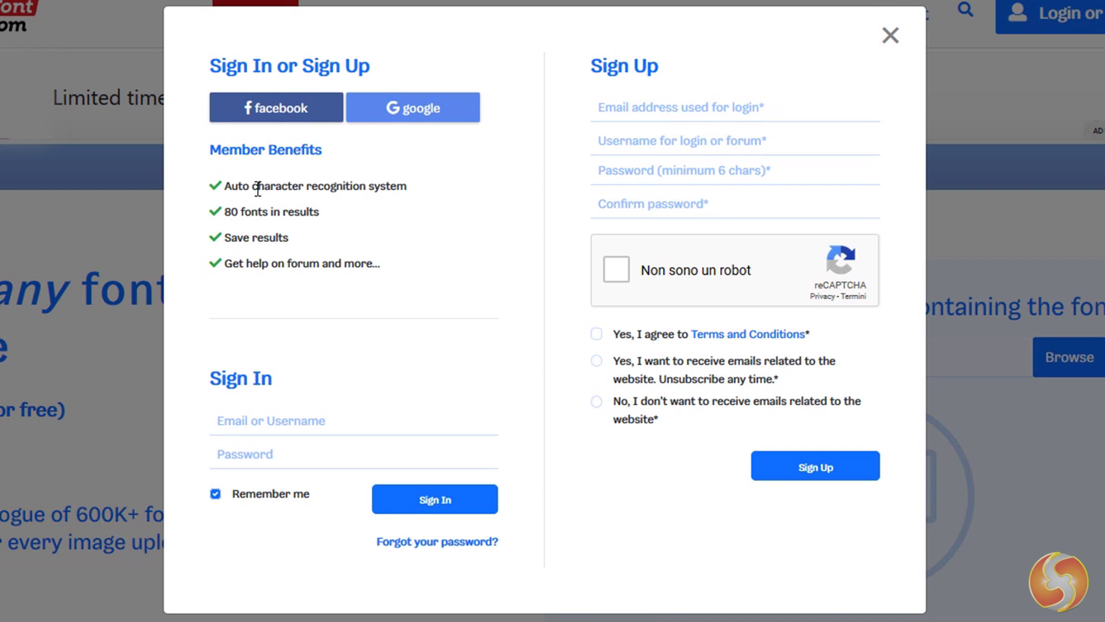
- Look over the member benefits, including Save results, then heart Sigmar One
{"action": "left_click_drag", "start_coordinate": [225, 185], "coordinate": [411, 193]}
{"action": "mouse_move", "coordinate": [321, 210]}
{"action": "left_mouse_down"}
{"action": "mouse_move", "coordinate": [224, 217]}
{"action": "mouse_move", "coordinate": [290, 240]}
{"action": "left_mouse_up"}
{"action": "left_click", "coordinate": [220, 268]}
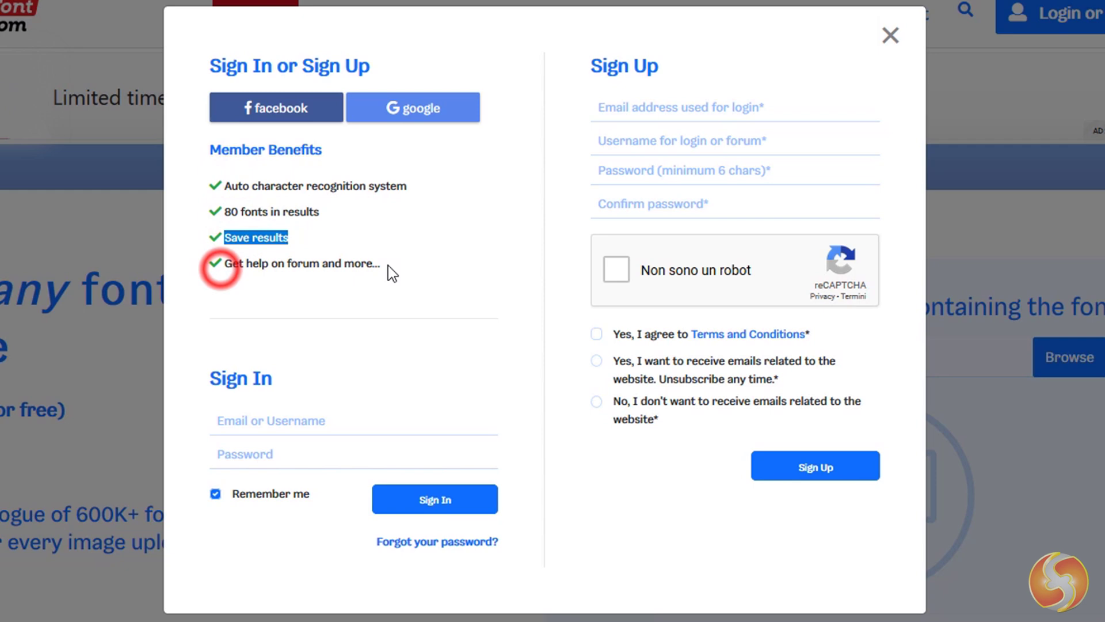
{"action": "left_click", "coordinate": [390, 263]}
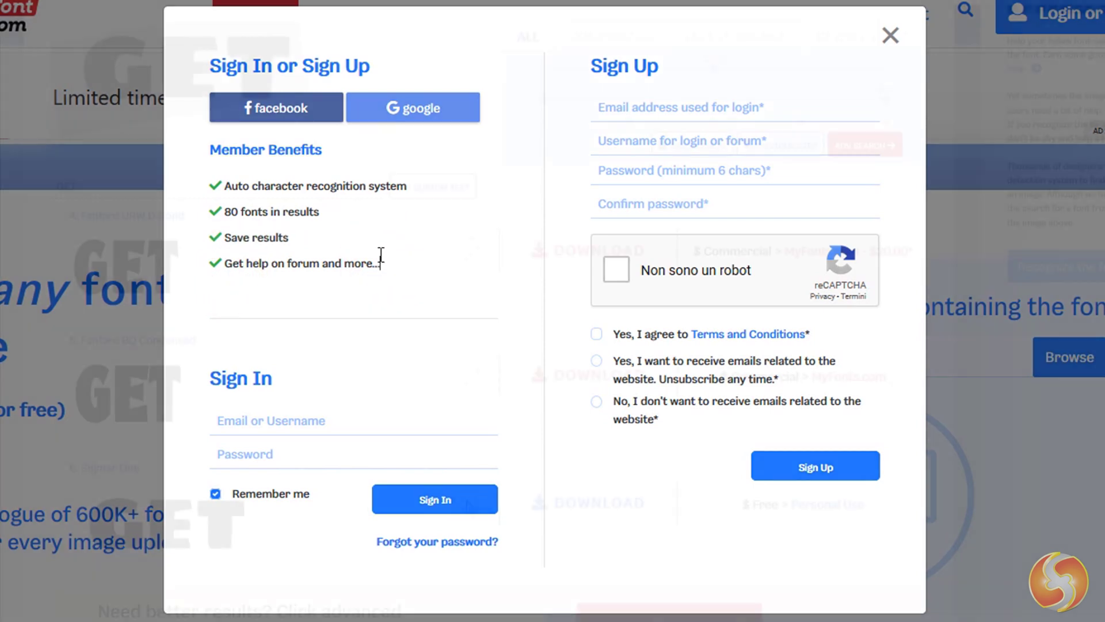
{"action": "left_click", "coordinate": [465, 501]}
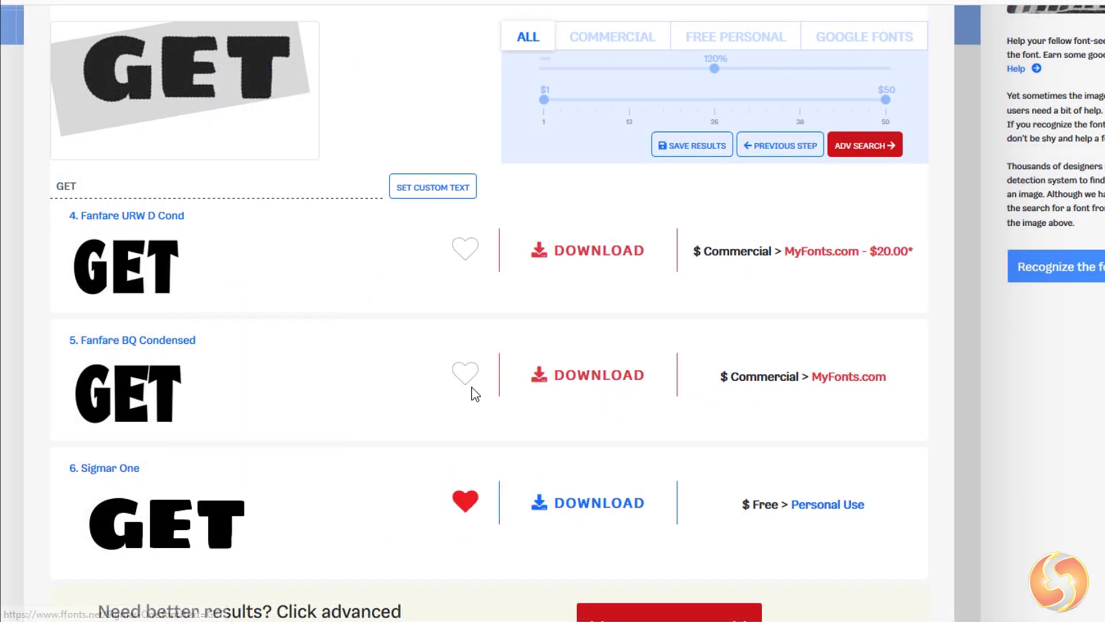
- Heart Fanfare URW D Cond in the GET results list
{"action": "left_click", "coordinate": [470, 339]}
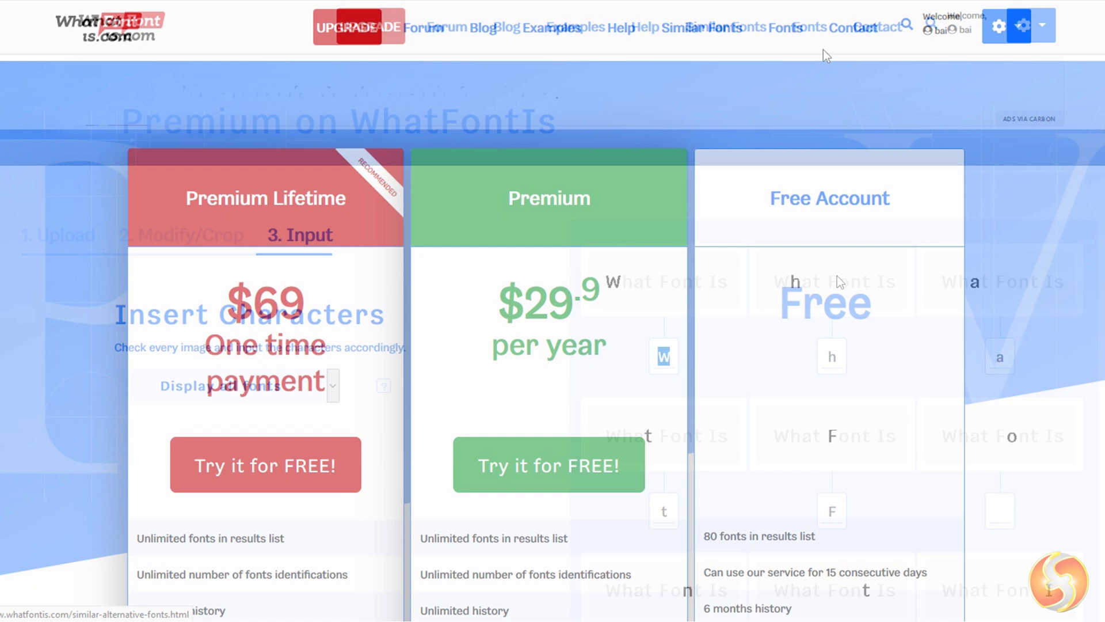
{"action": "scroll", "coordinate": [551, 148], "scroll_direction": "down", "scroll_amount": 1}
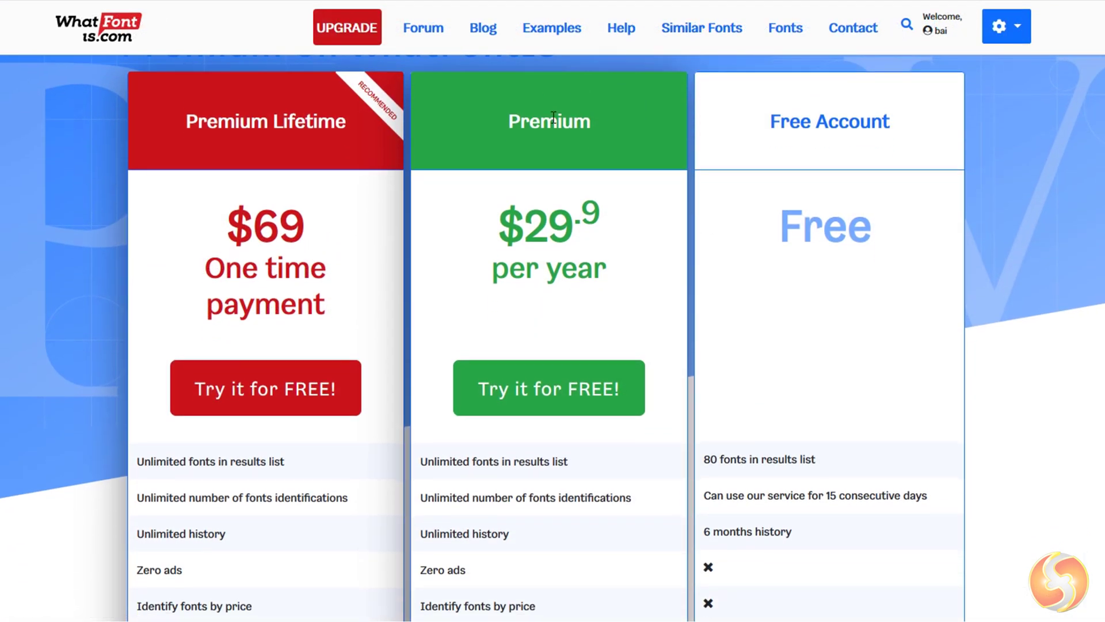
{"action": "scroll", "coordinate": [366, 134], "scroll_direction": "down", "scroll_amount": 1}
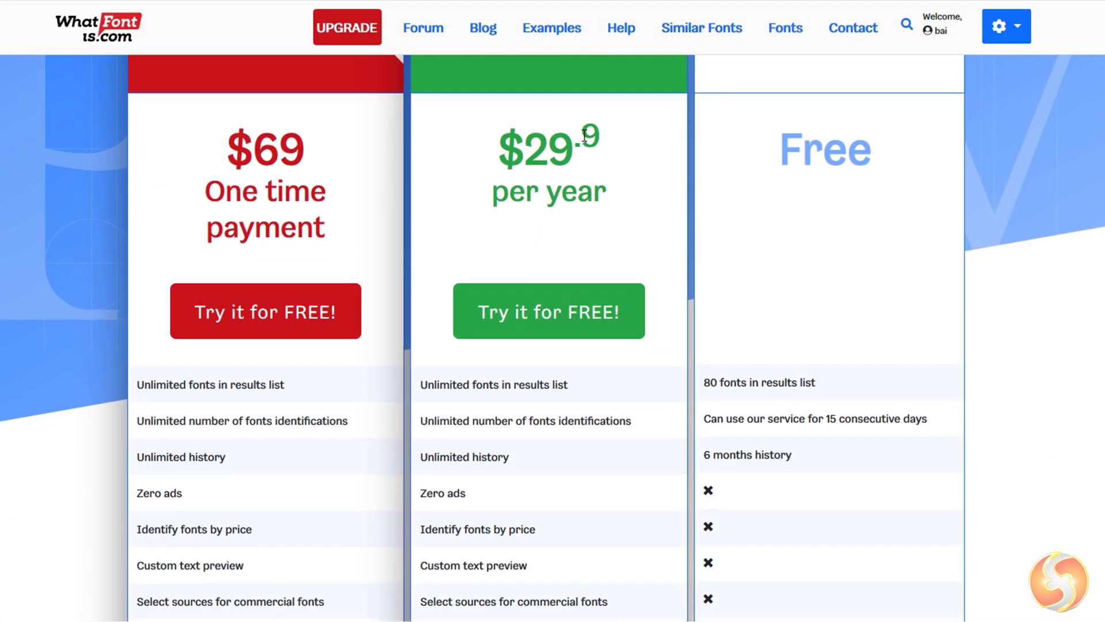
{"action": "scroll", "coordinate": [648, 182], "scroll_direction": "down", "scroll_amount": 1}
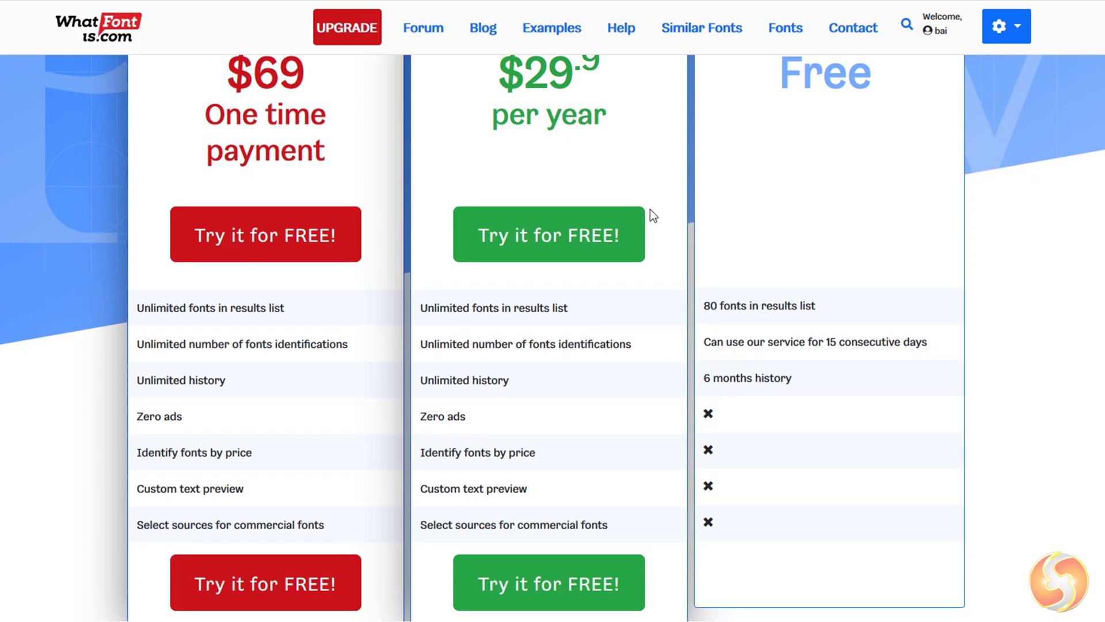
{"action": "scroll", "coordinate": [650, 213], "scroll_direction": "down", "scroll_amount": 1}
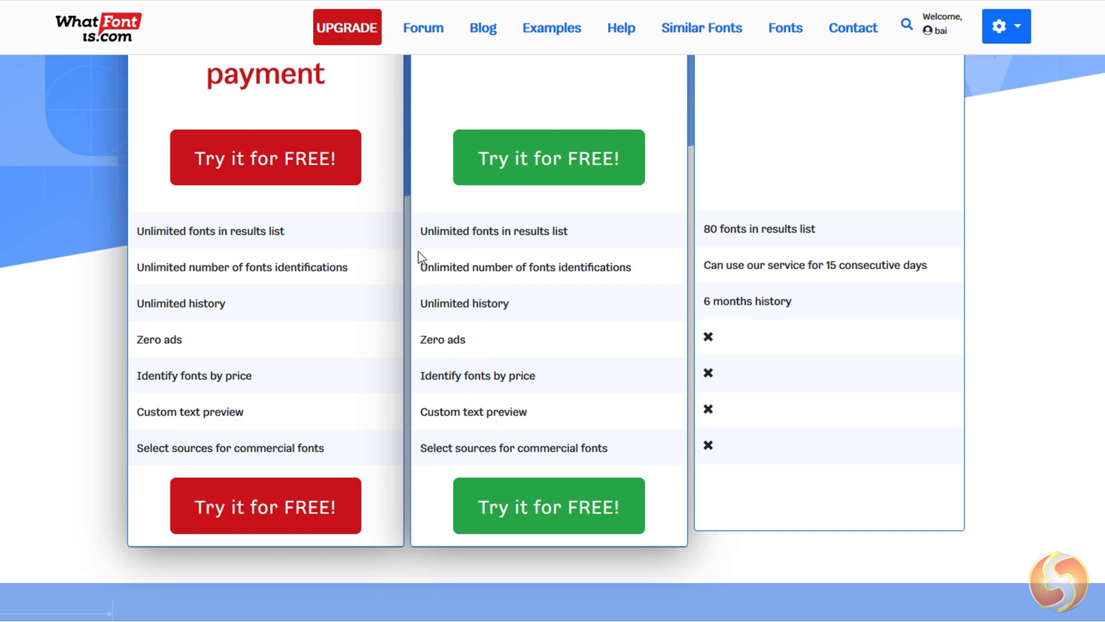
{"action": "scroll", "coordinate": [419, 251], "scroll_direction": "up", "scroll_amount": 2}
{"action": "scroll", "coordinate": [462, 320], "scroll_direction": "up", "scroll_amount": 2}
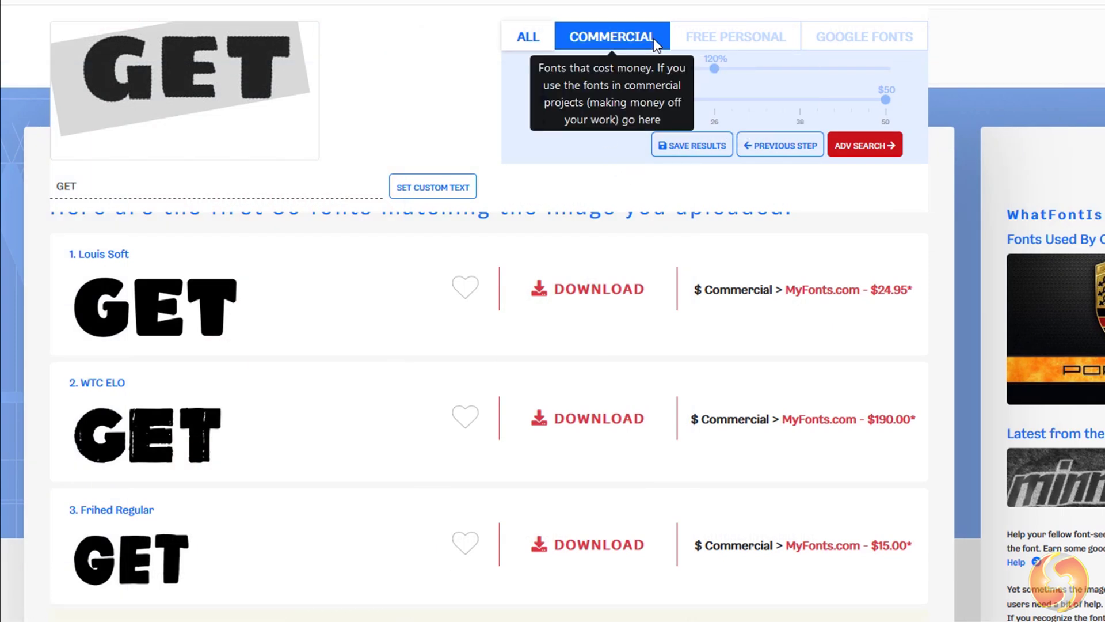
- Filter GET results through COMMERCIAL to FREE PERSONAL, then view the extension's Overview
{"action": "left_click", "coordinate": [654, 44]}
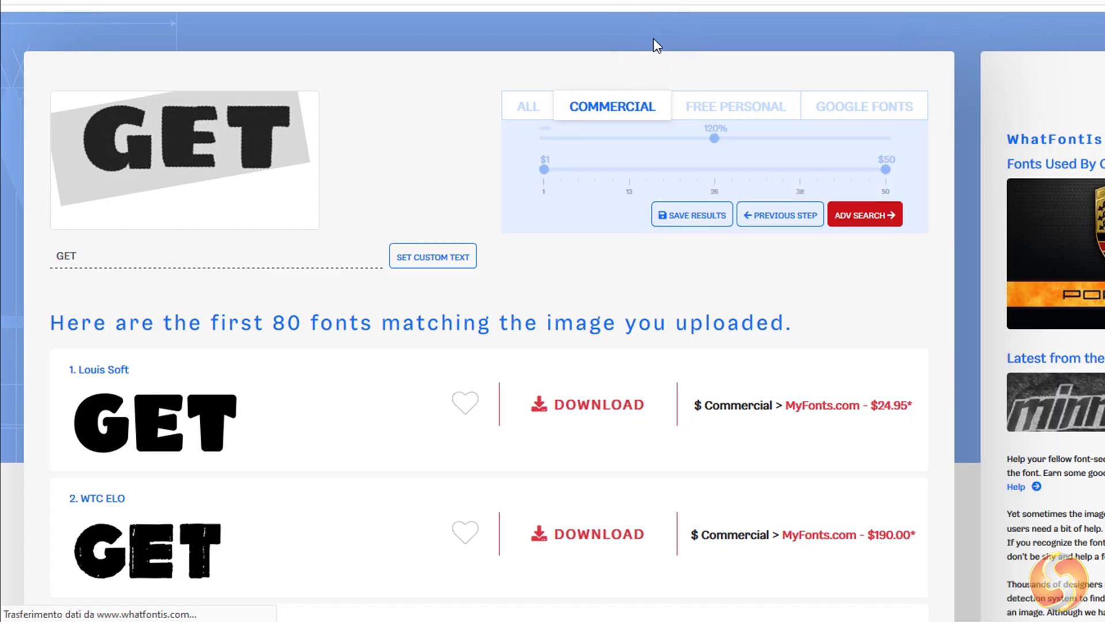
{"action": "left_click", "coordinate": [747, 108]}
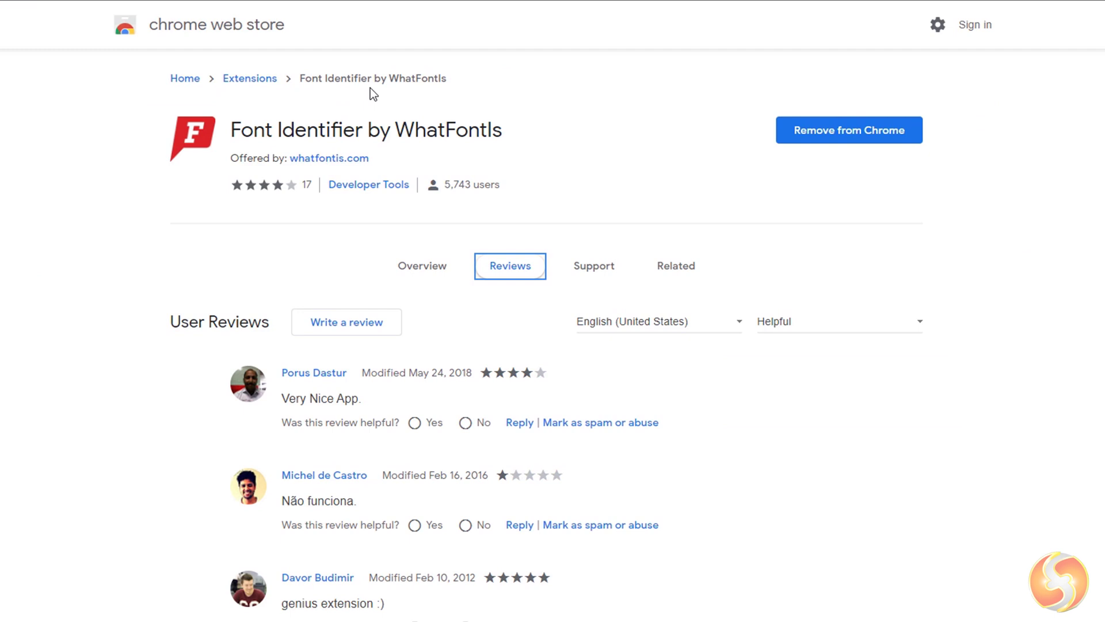
{"action": "left_click", "coordinate": [420, 262]}
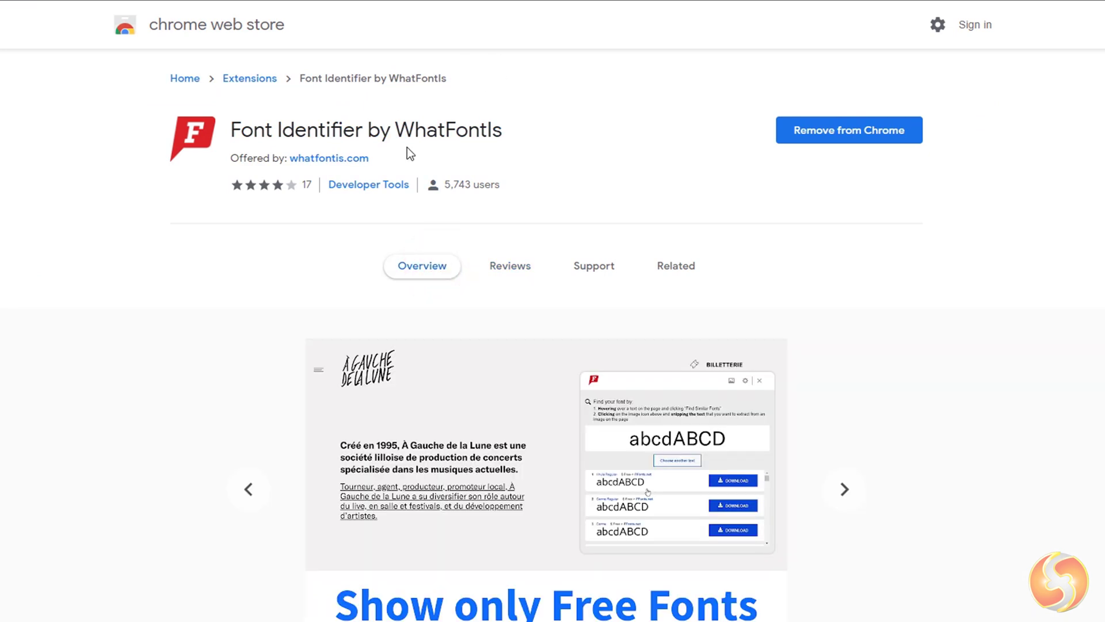
{"action": "scroll", "coordinate": [508, 224], "scroll_direction": "down", "scroll_amount": 2}
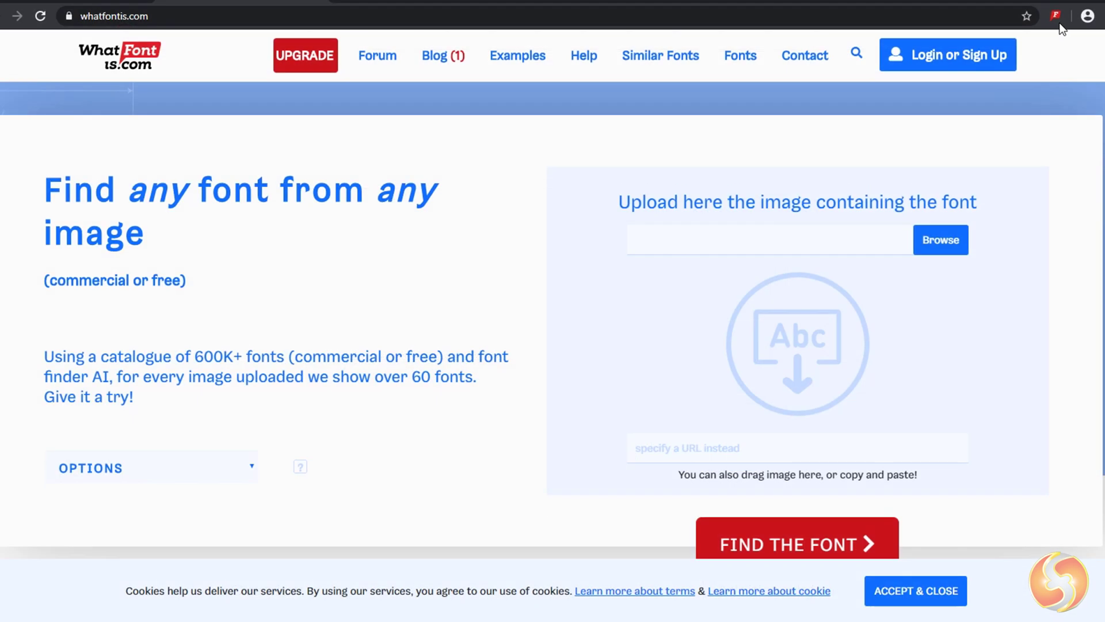
- Launch the Font Identifier by WhatFontIs extension from the Chrome toolbar
{"action": "left_click", "coordinate": [1058, 18]}
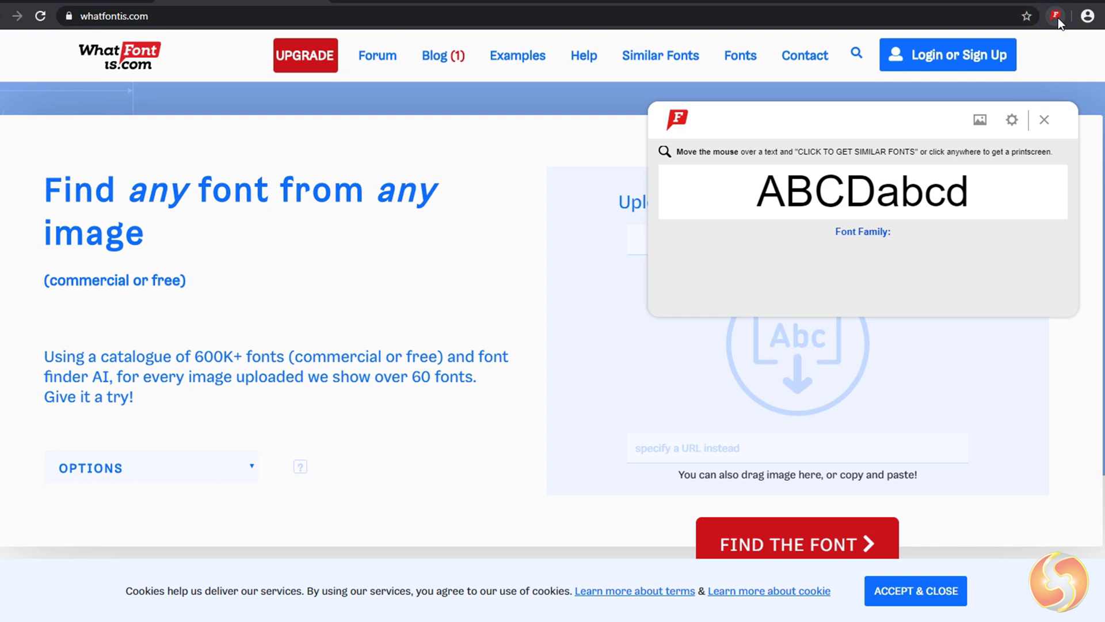